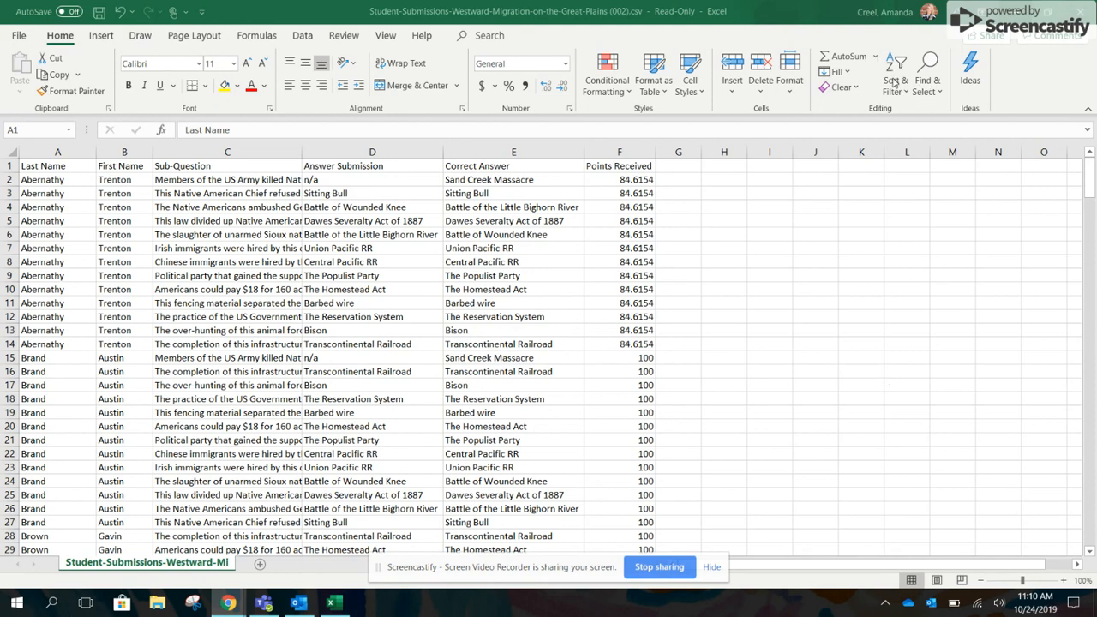
Turn on filters for the header row and filter Points Received to exclude scores of 100
{"action": "left_click", "coordinate": [894, 79]}
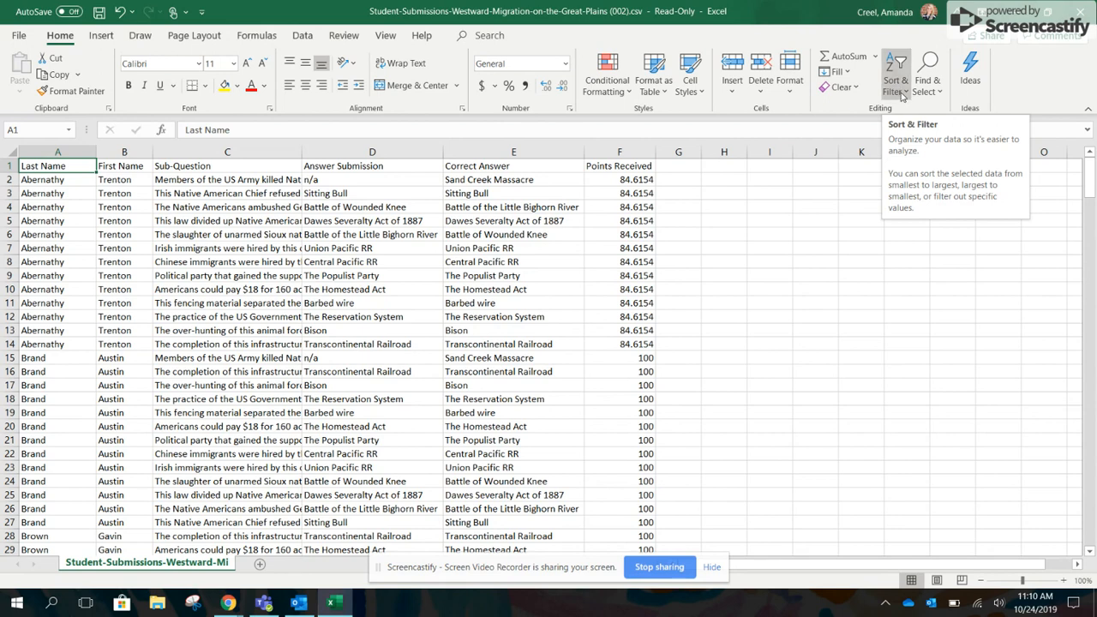
{"action": "left_click", "coordinate": [894, 82]}
{"action": "left_click", "coordinate": [910, 171]}
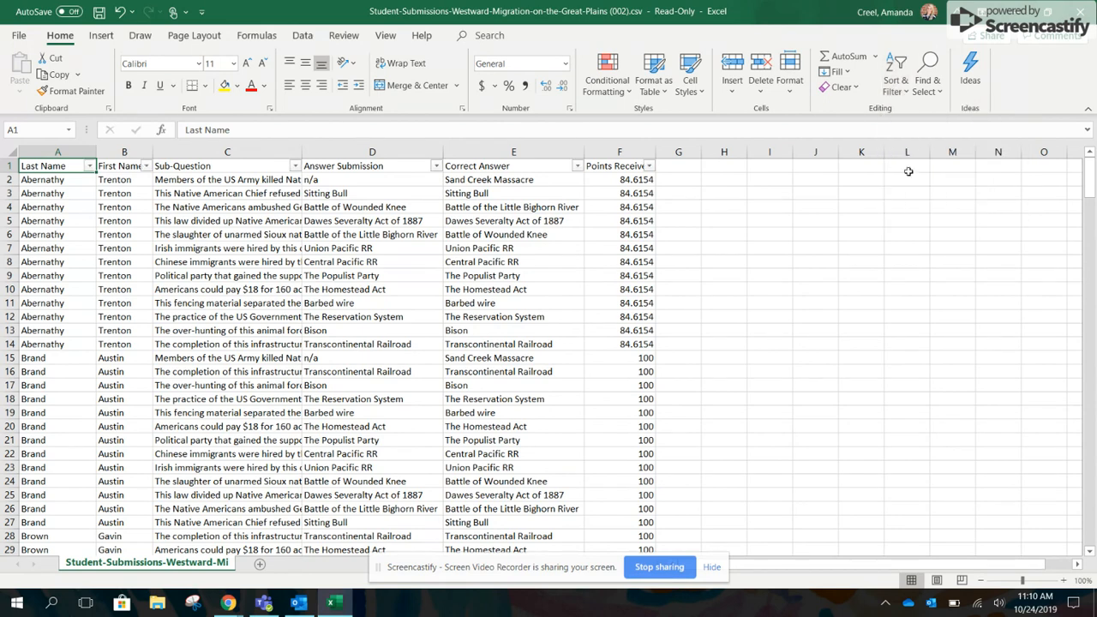
{"action": "left_click", "coordinate": [651, 167]}
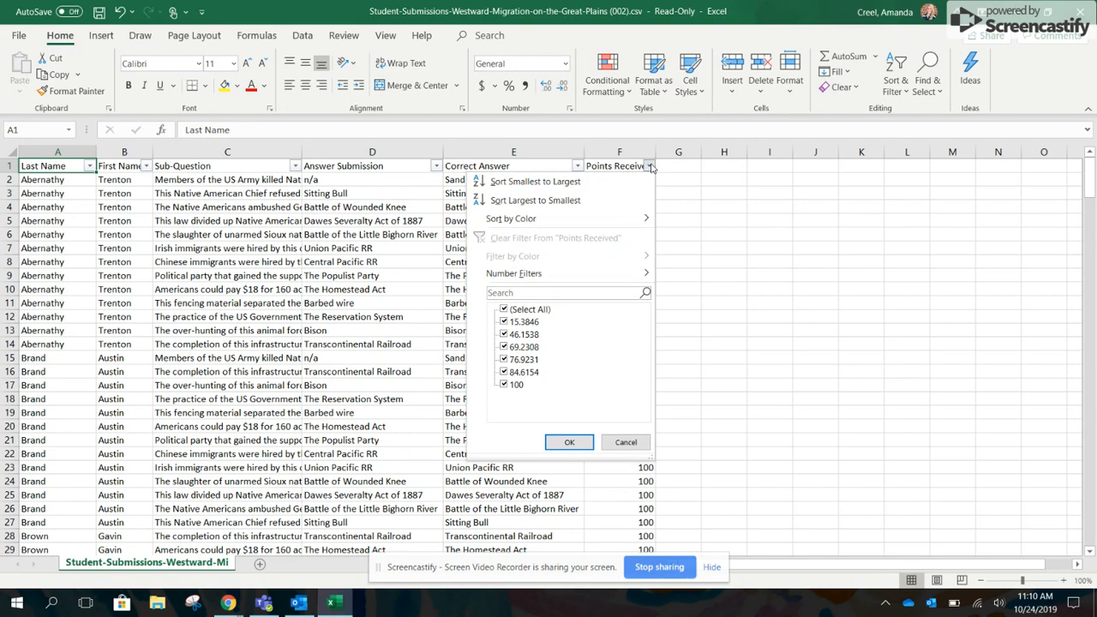
{"action": "left_click", "coordinate": [504, 386]}
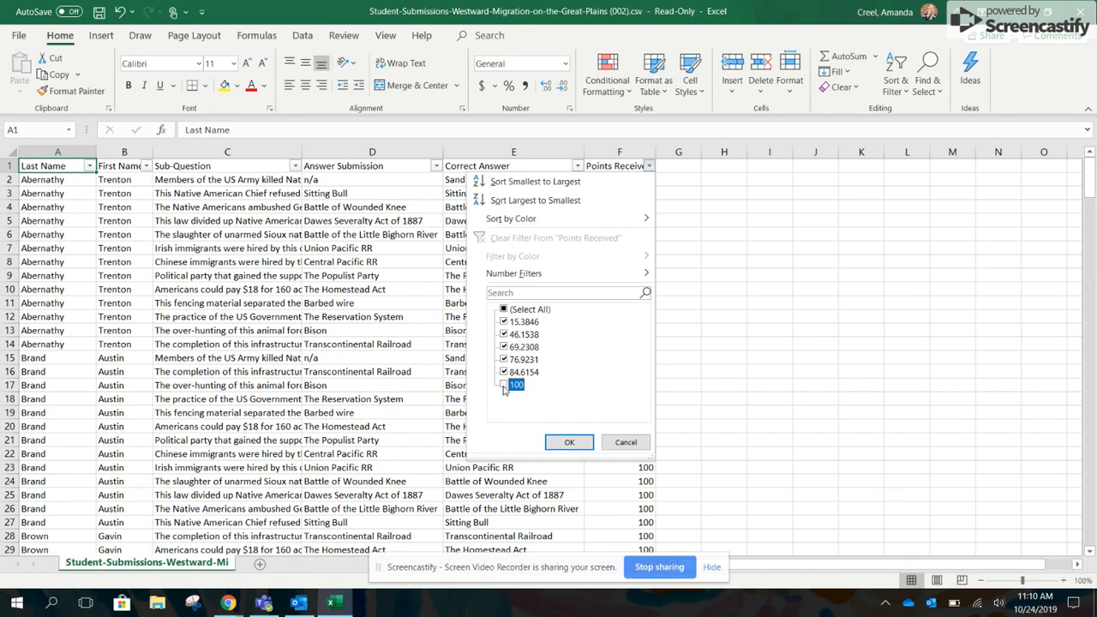
{"action": "left_click", "coordinate": [566, 443]}
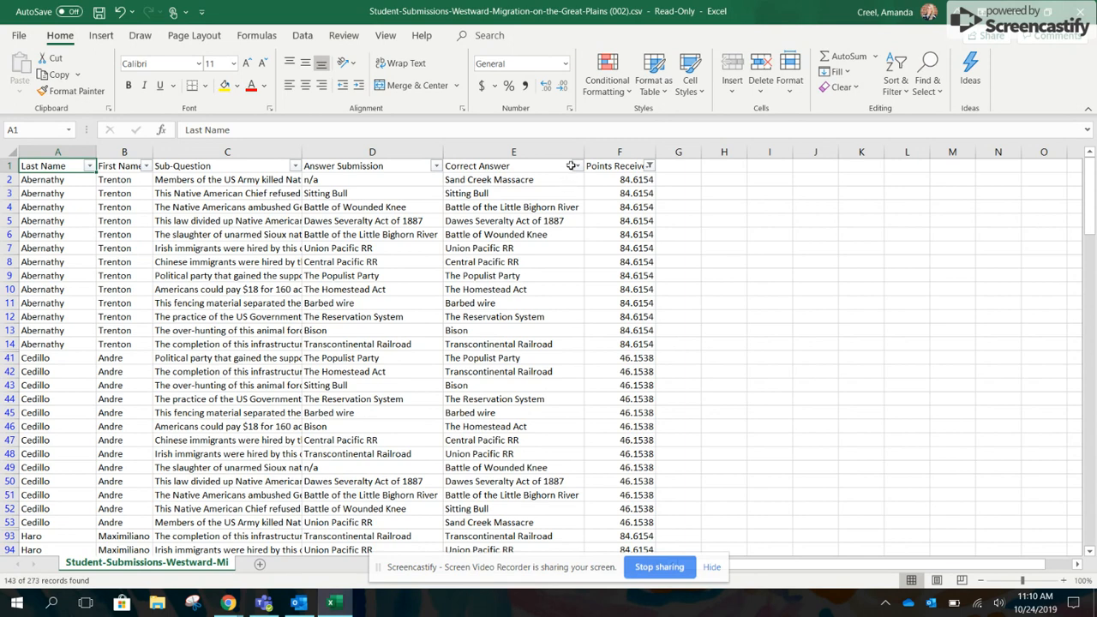
Filter the Correct Answer column to show only Dawes Severalty Act of 1887
{"action": "left_click", "coordinate": [579, 167]}
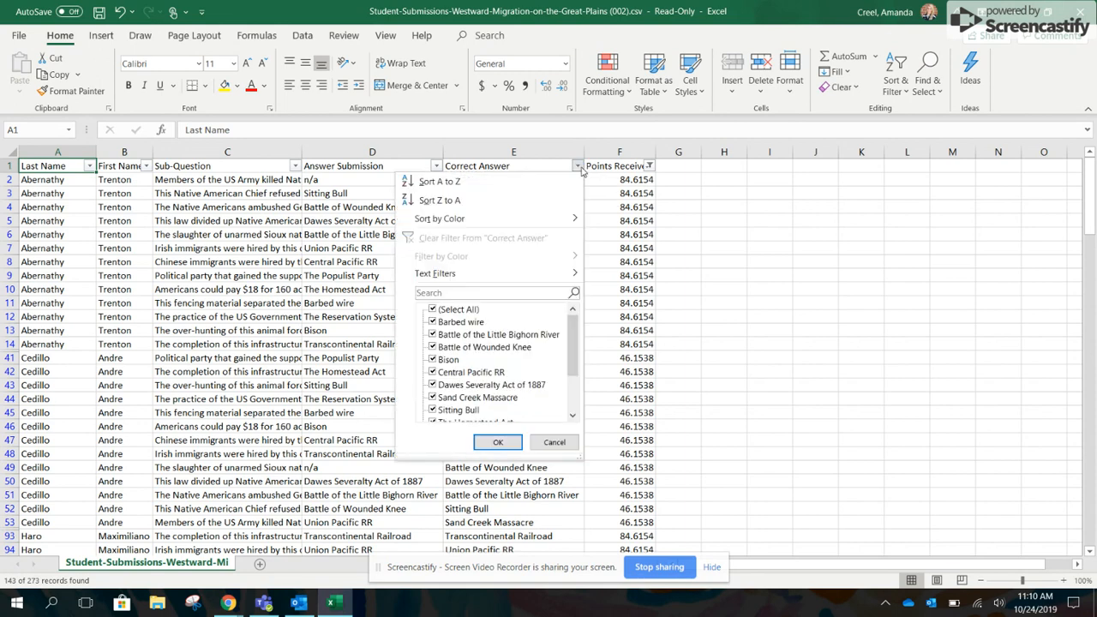
{"action": "left_click", "coordinate": [433, 310]}
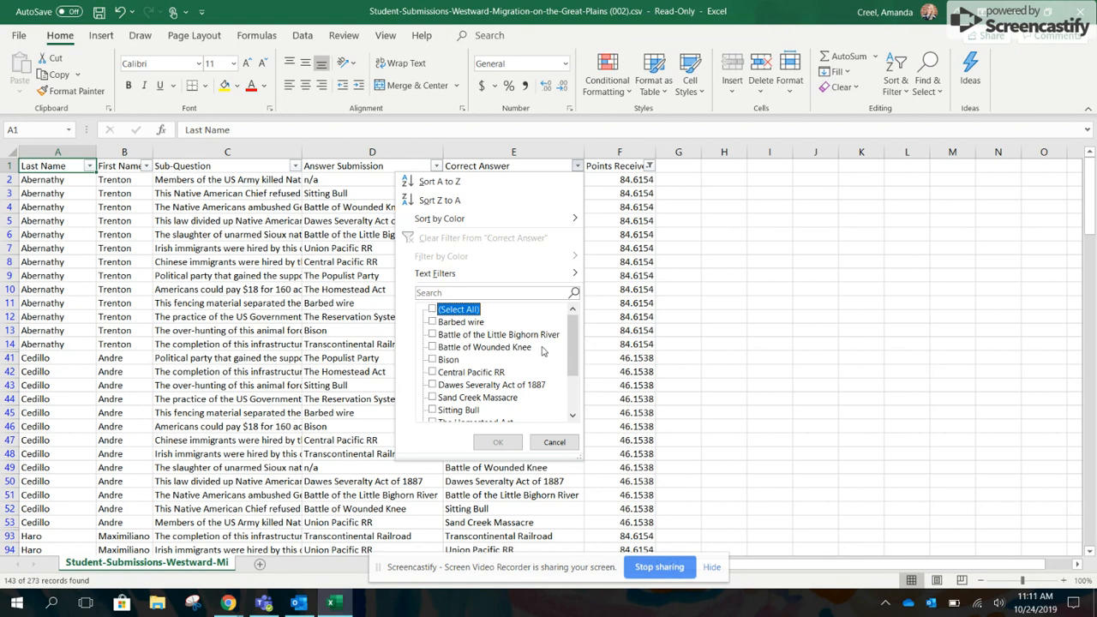
{"action": "left_click", "coordinate": [432, 385]}
{"action": "left_click", "coordinate": [482, 442]}
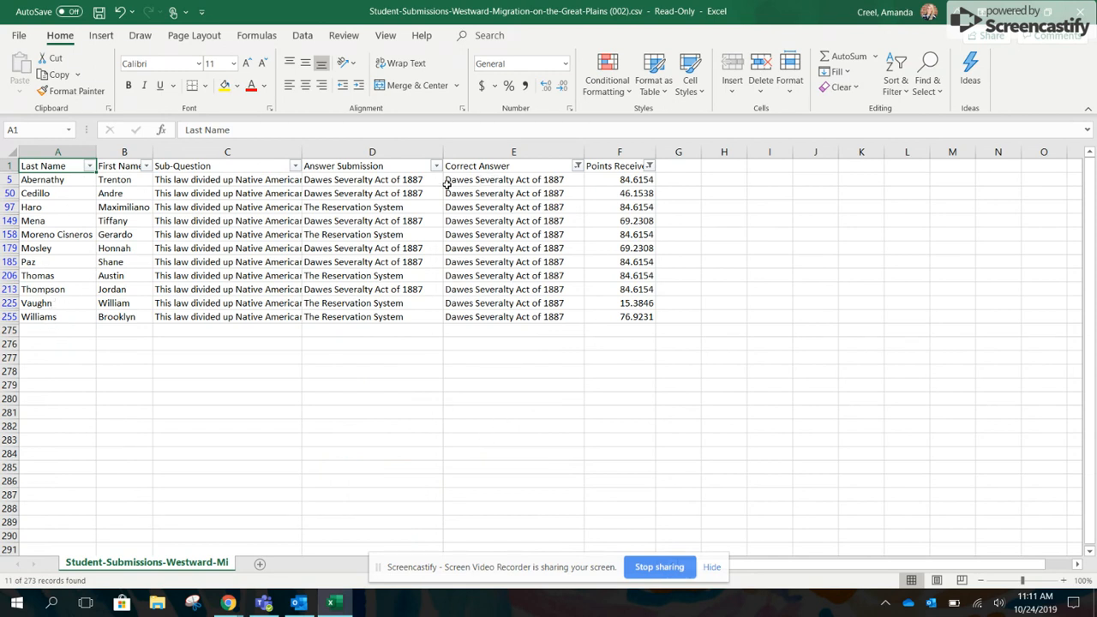
Colour the font of all five incorrect "The Reservation System" entries in the Answer Submission column red
{"action": "left_click", "coordinate": [390, 207], "text": "ctrl"}
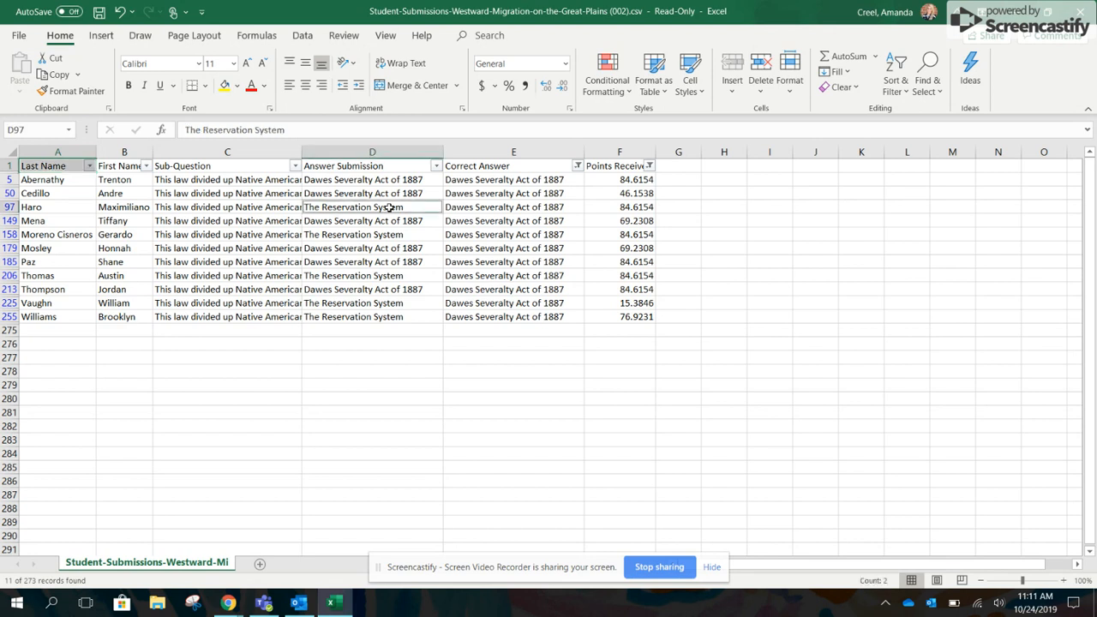
{"action": "left_click", "coordinate": [376, 277], "text": "ctrl"}
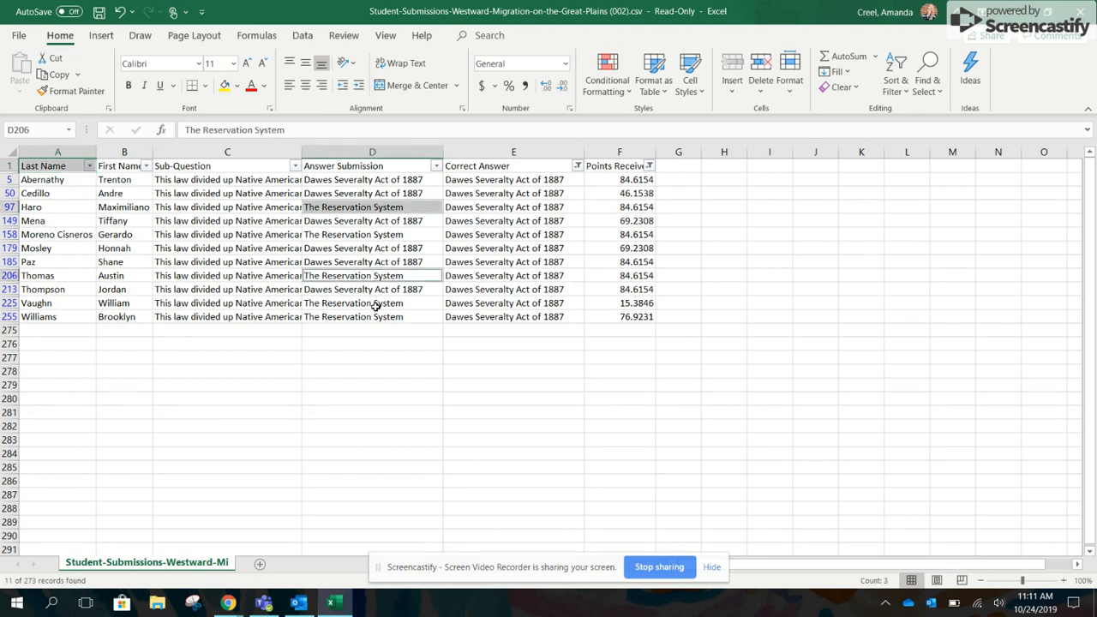
{"action": "left_click", "coordinate": [375, 304], "text": "ctrl"}
{"action": "left_click", "coordinate": [375, 316], "text": "ctrl"}
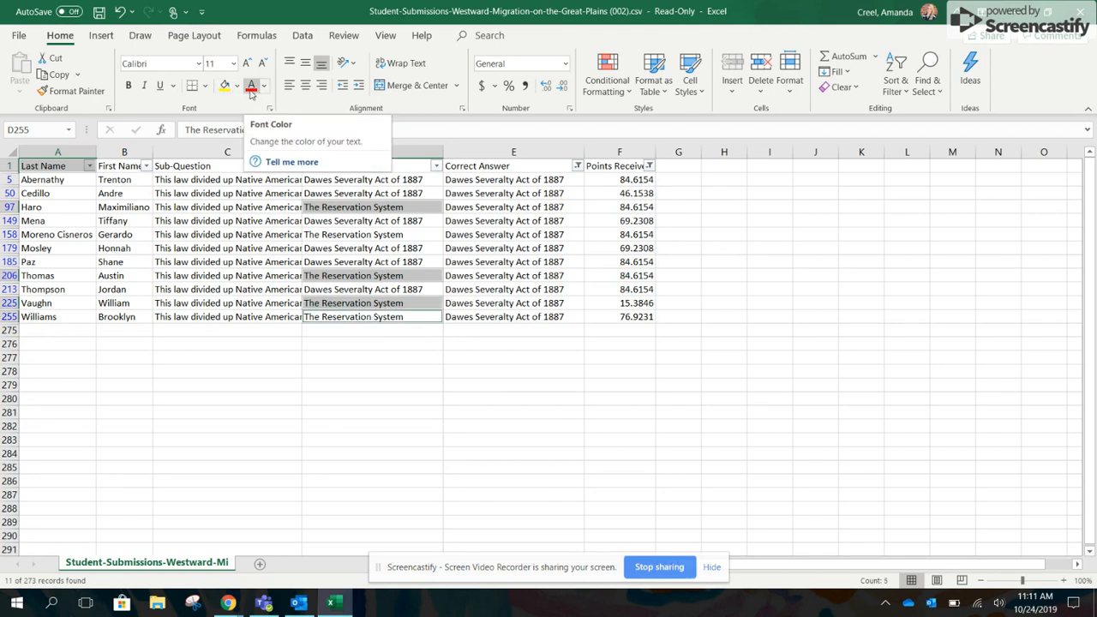
{"action": "left_click", "coordinate": [250, 86]}
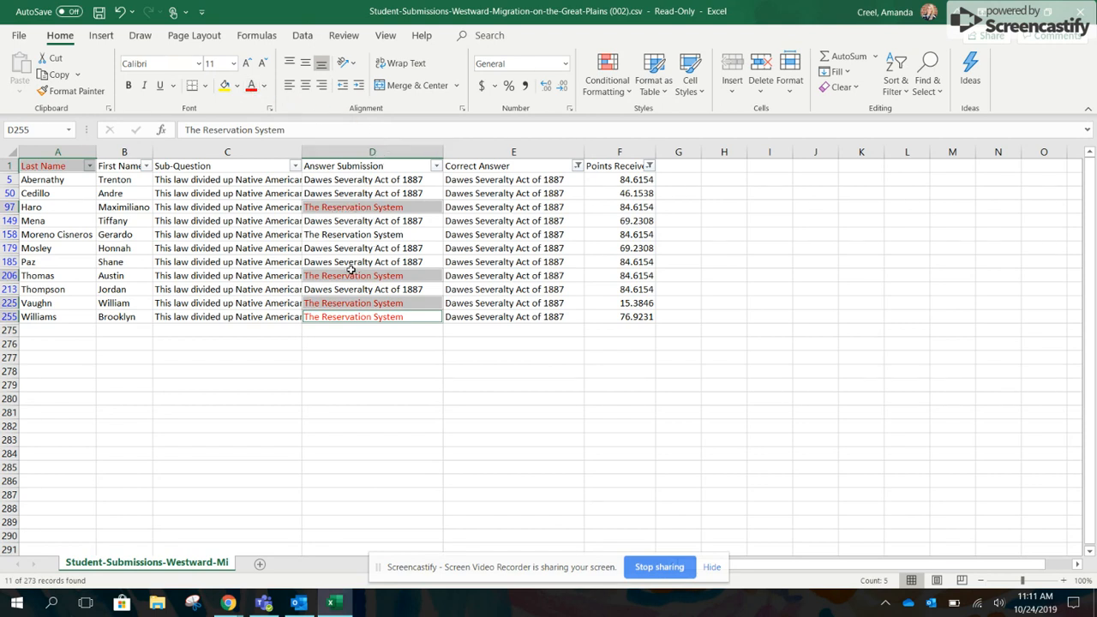
{"action": "left_click", "coordinate": [366, 234], "text": "ctrl"}
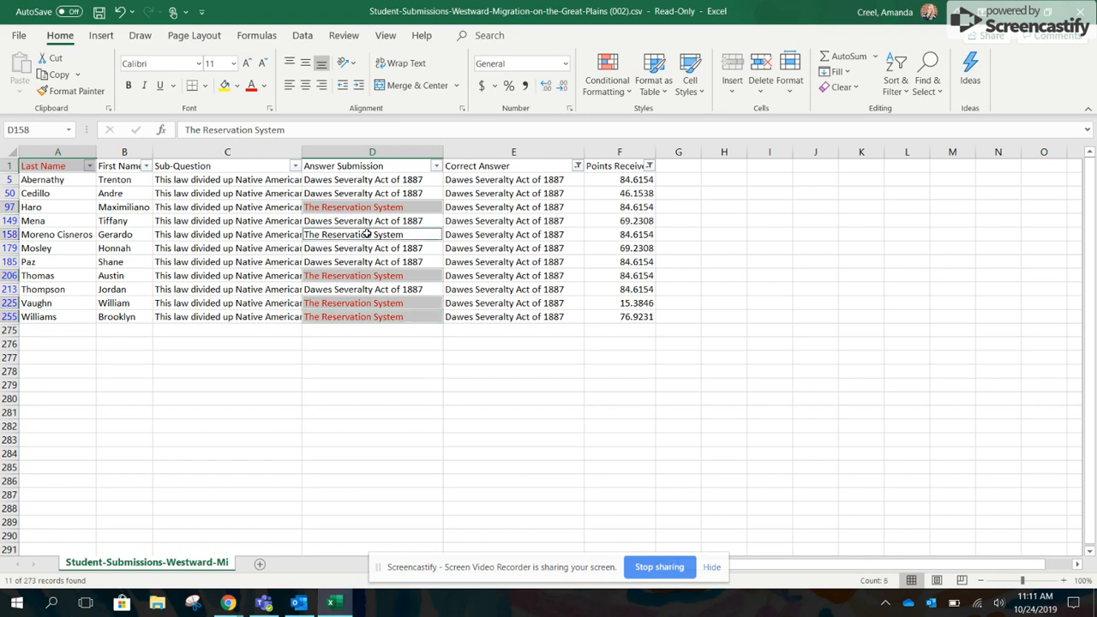
{"action": "left_click", "coordinate": [251, 86]}
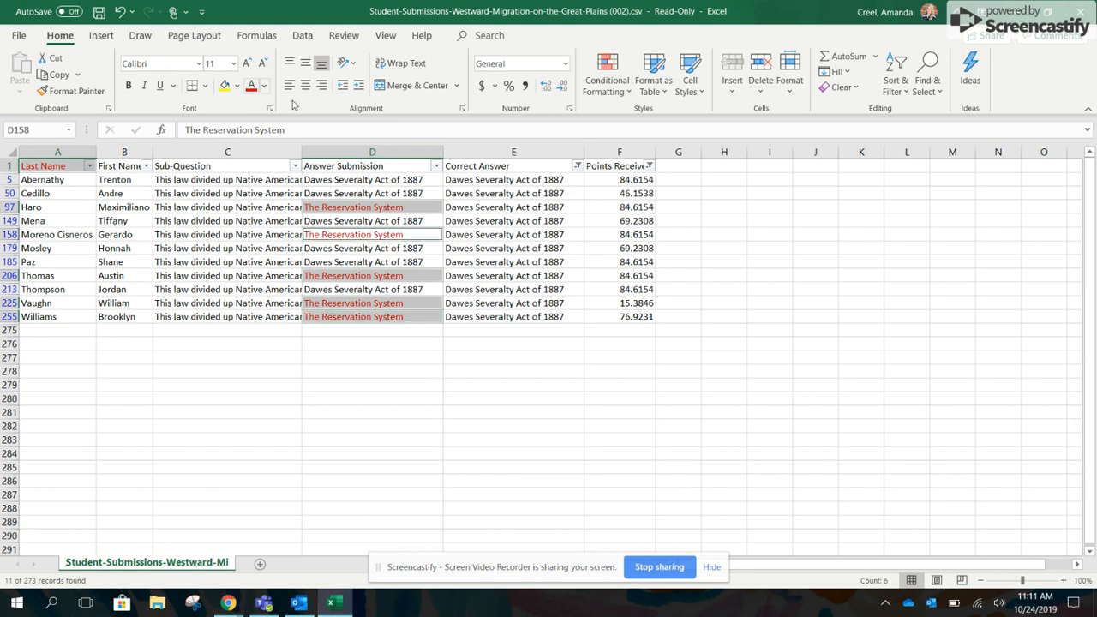
Sort the Answer Submission column by font colour with the red entries first
{"action": "left_click", "coordinate": [437, 166]}
{"action": "mouse_move", "coordinate": [306, 220]}
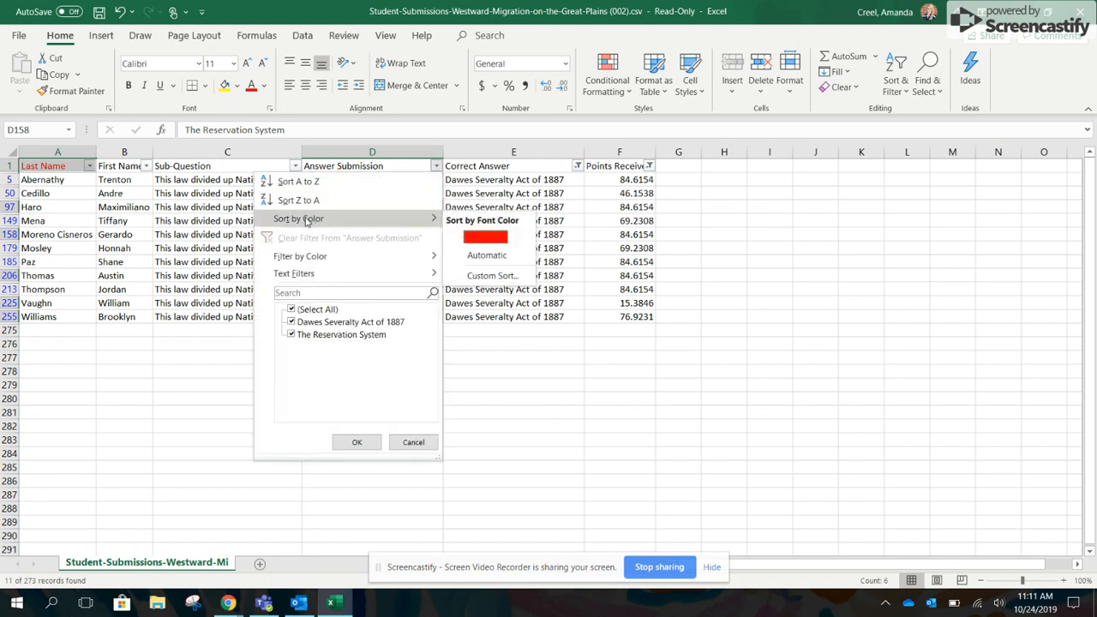
{"action": "left_click", "coordinate": [485, 236]}
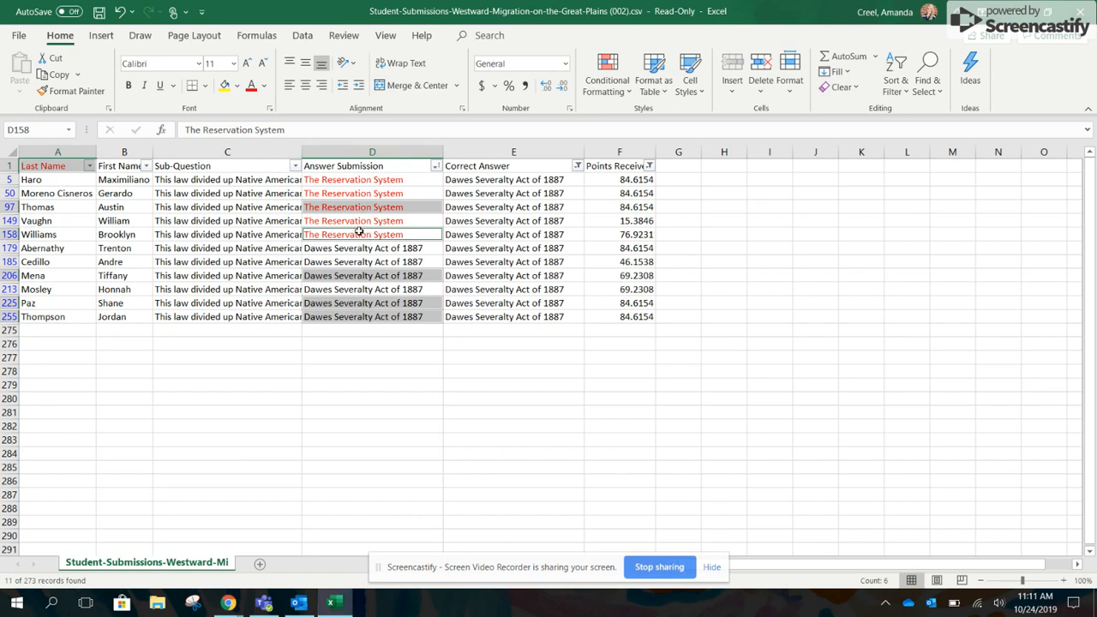
Copy the last names of the five students with red answers into a new sheet, starting at cell A3
{"action": "left_click", "coordinate": [61, 182]}
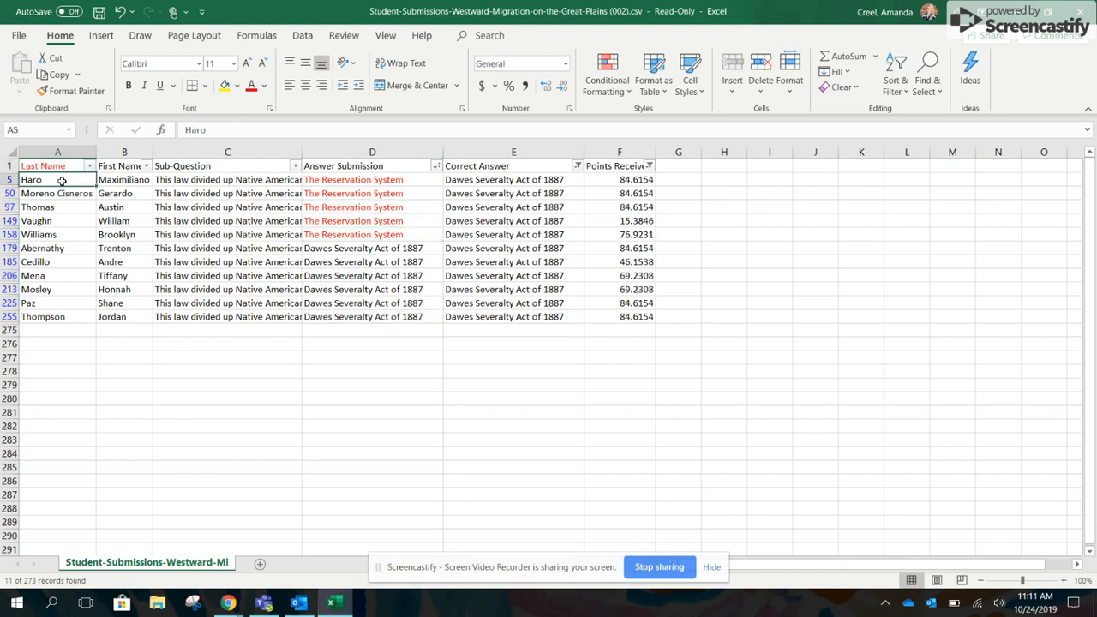
{"action": "left_click_drag", "start_coordinate": [61, 183], "coordinate": [56, 234]}
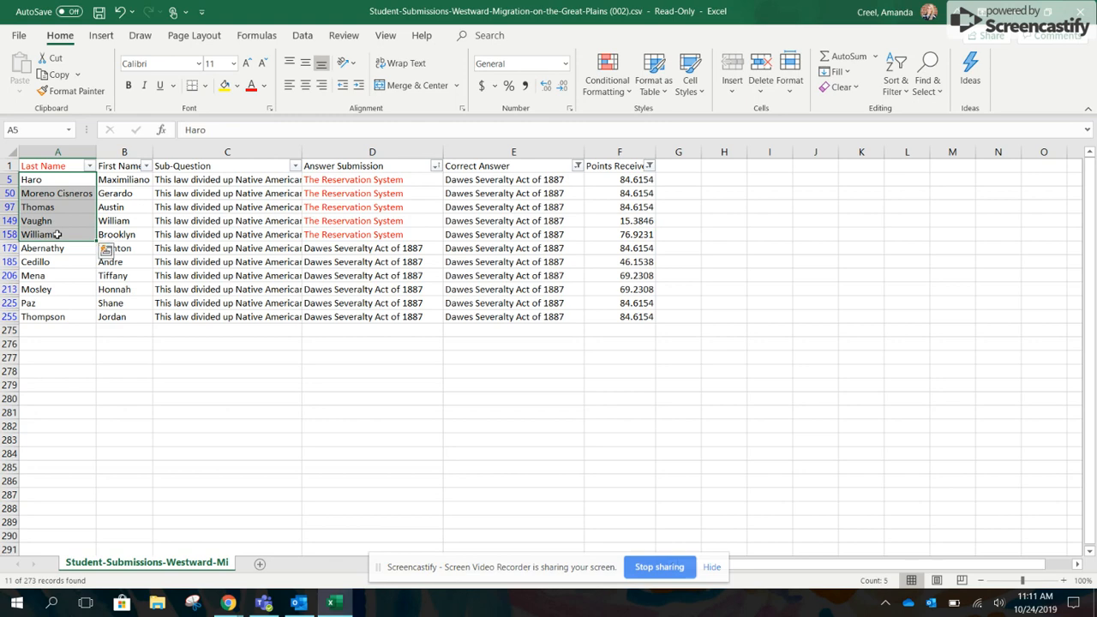
{"action": "key", "text": "ctrl+c"}
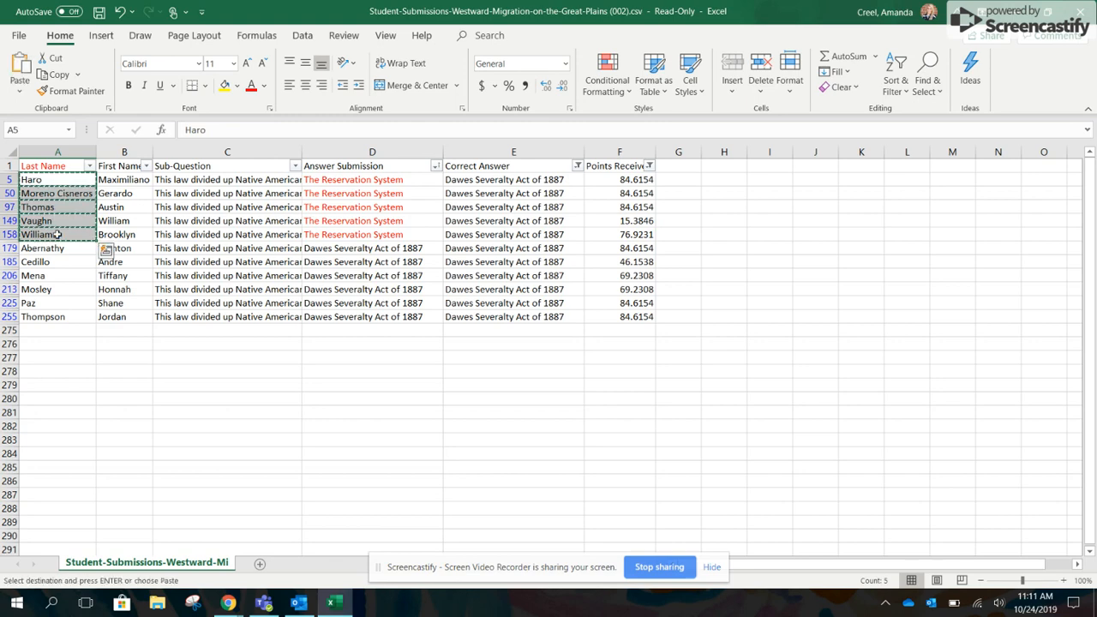
{"action": "left_click", "coordinate": [287, 563]}
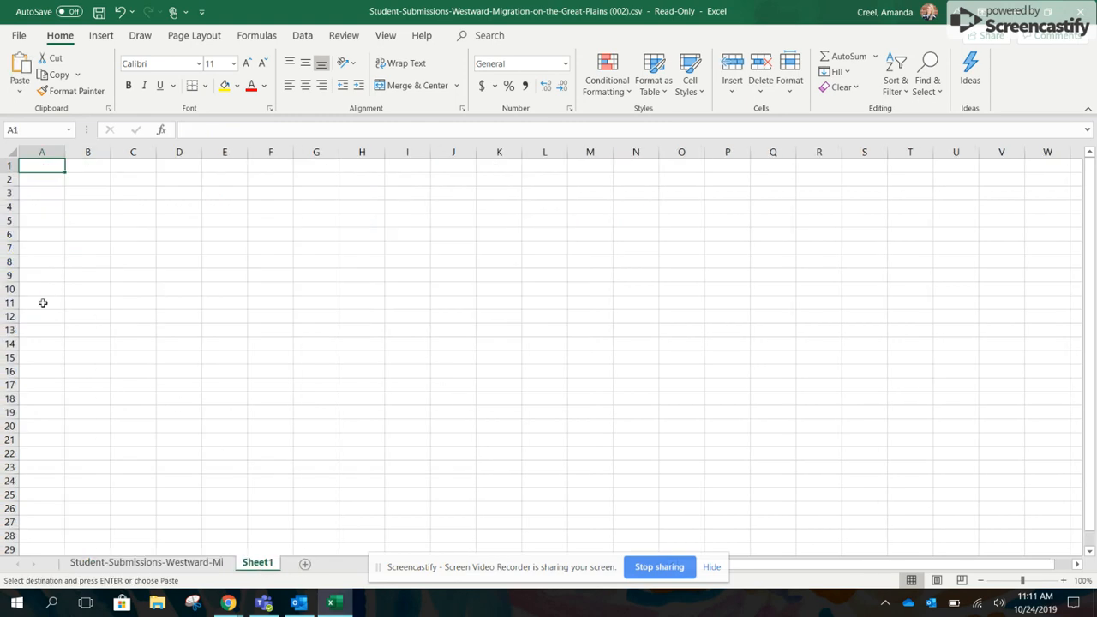
{"action": "left_click", "coordinate": [42, 192]}
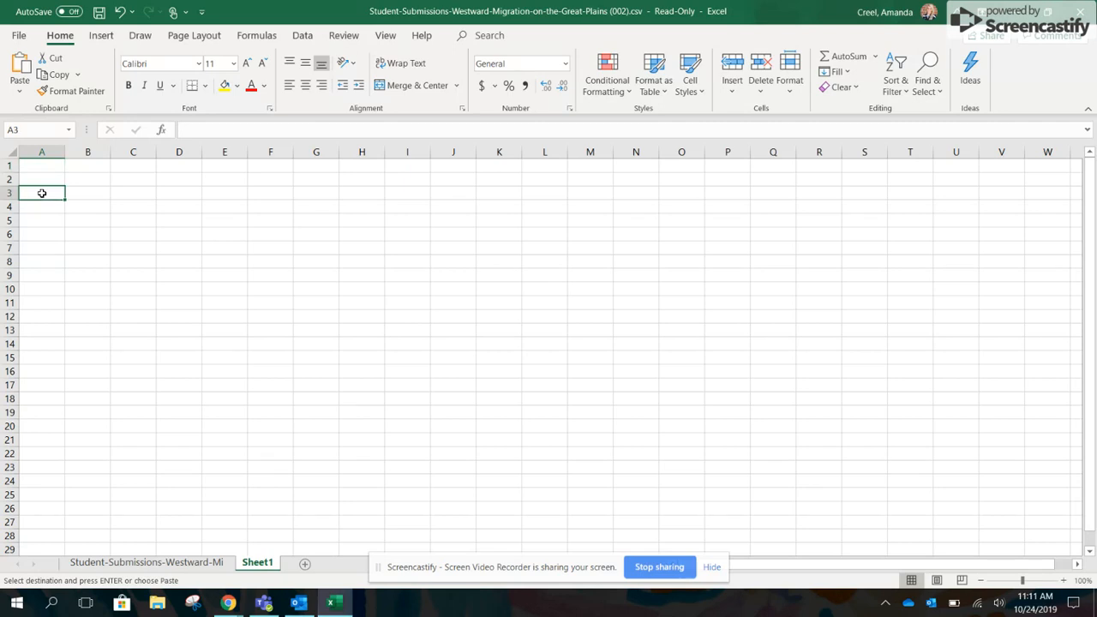
{"action": "key", "text": "ctrl+v"}
Enter the heading "A" in cell A1 above the copied names and widen column A to fit them
{"action": "left_click", "coordinate": [42, 163]}
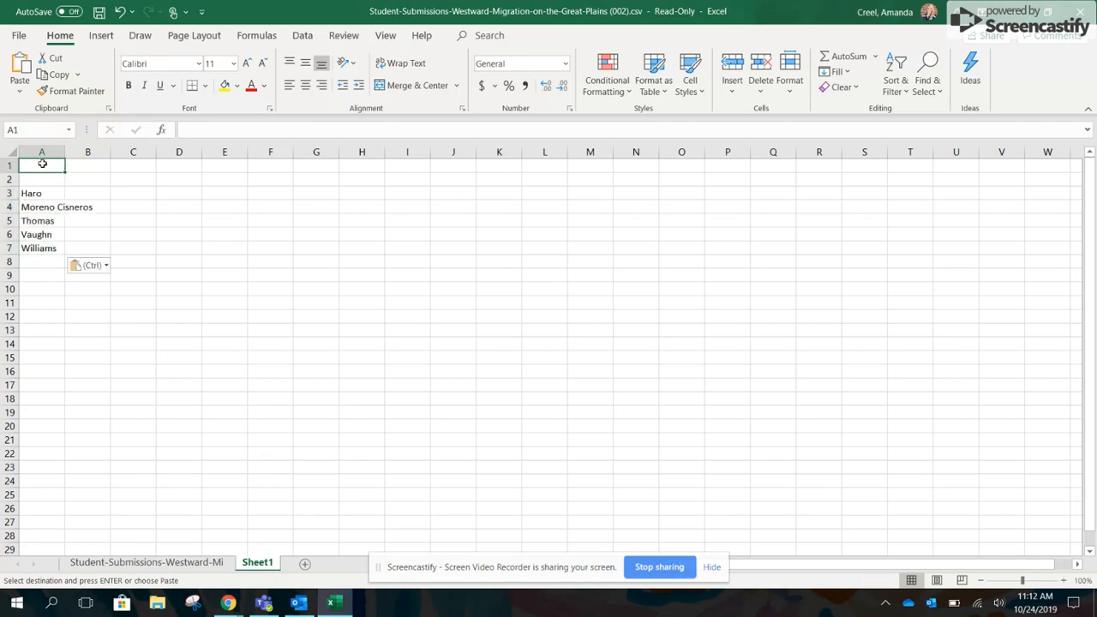
{"action": "type", "text": "A"}
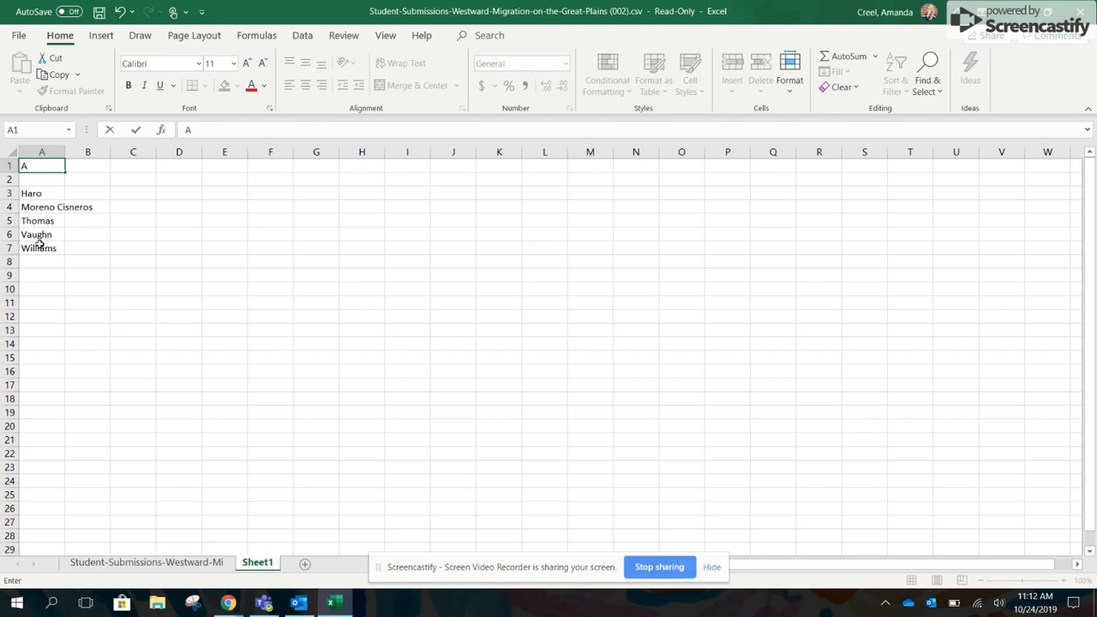
{"action": "left_click", "coordinate": [63, 151]}
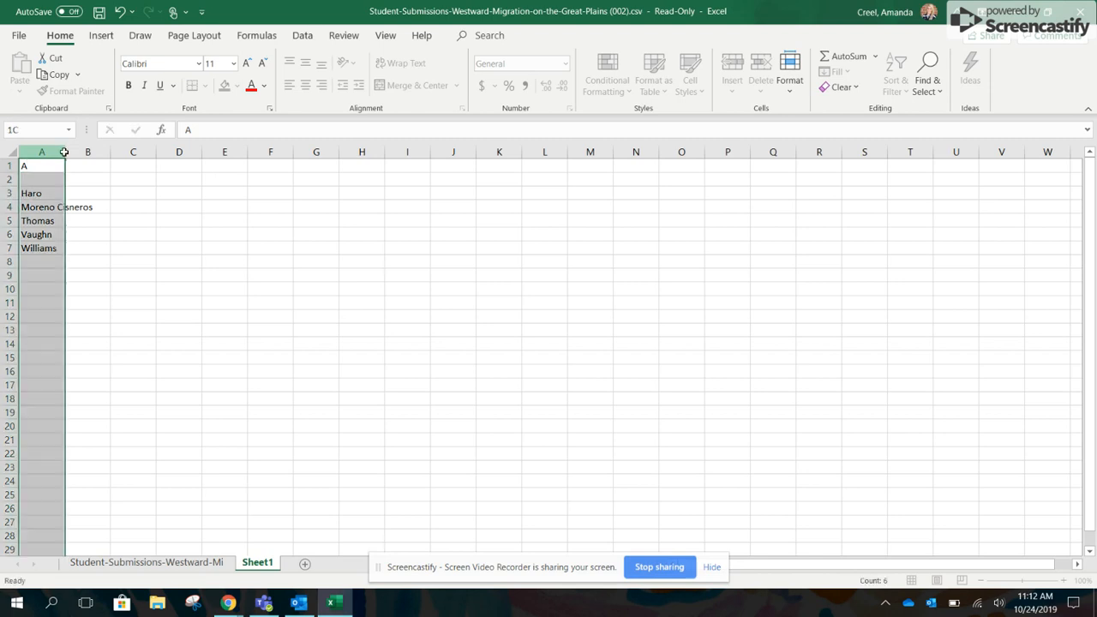
{"action": "left_click_drag", "start_coordinate": [63, 152], "coordinate": [106, 151]}
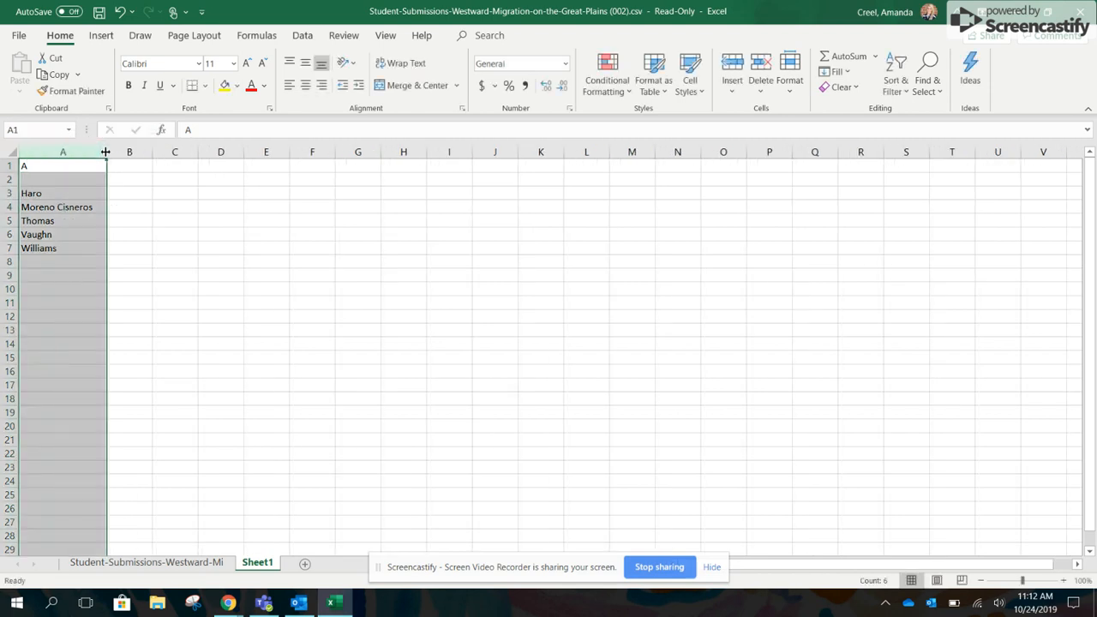
Back on the submissions sheet, change the Correct Answer filter to show only Battle of the Little Bighorn River
{"action": "left_click", "coordinate": [199, 562]}
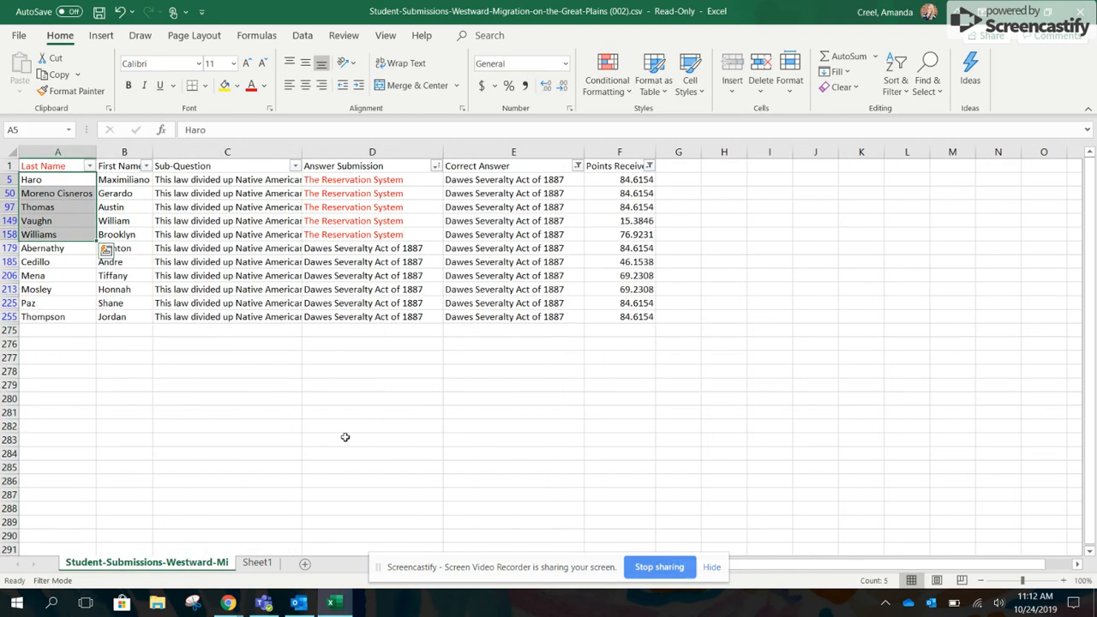
{"action": "left_click", "coordinate": [579, 166]}
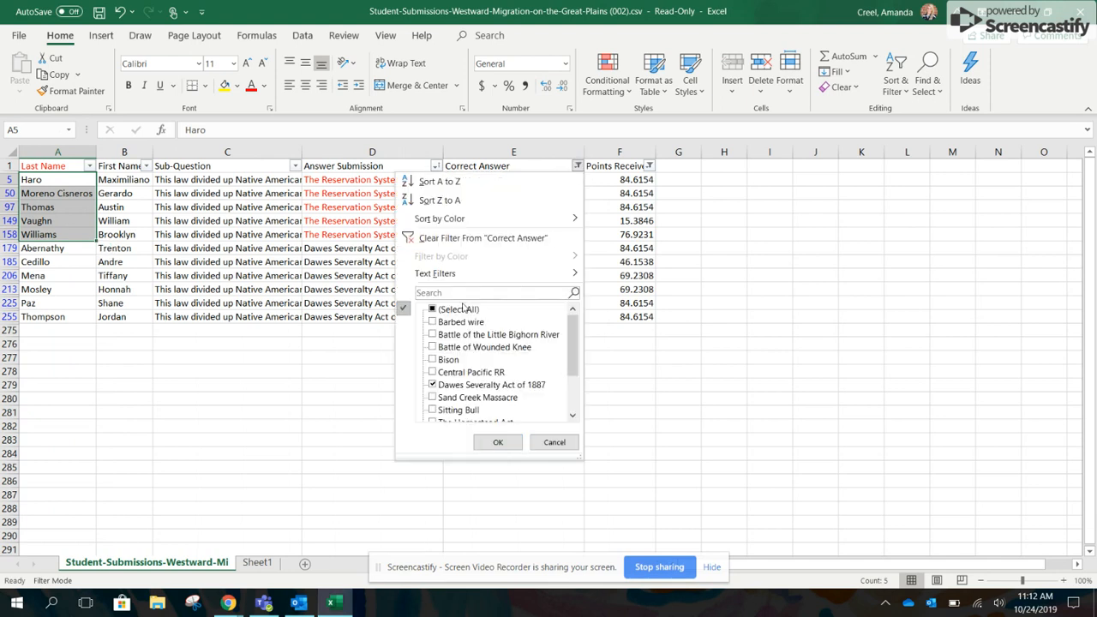
{"action": "left_click", "coordinate": [433, 385]}
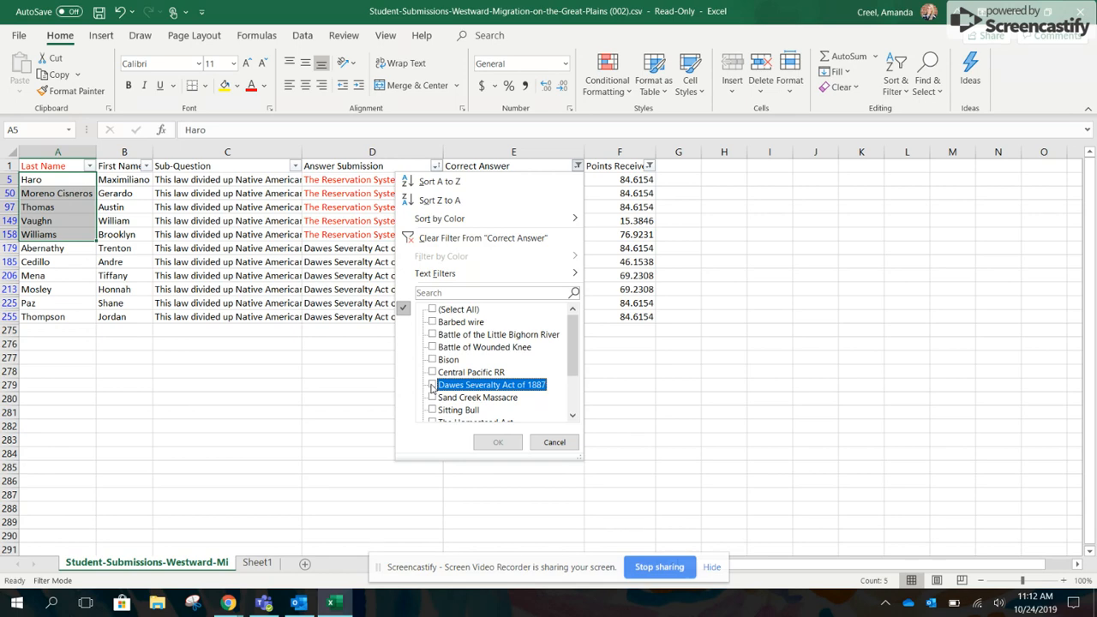
{"action": "left_click", "coordinate": [433, 335]}
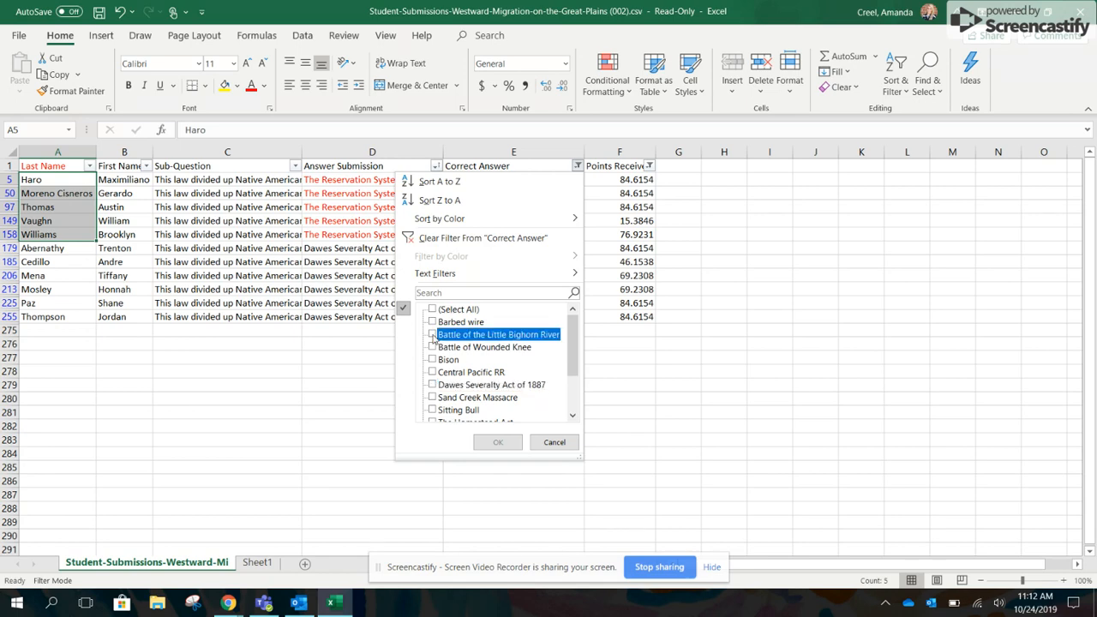
{"action": "left_click", "coordinate": [494, 442]}
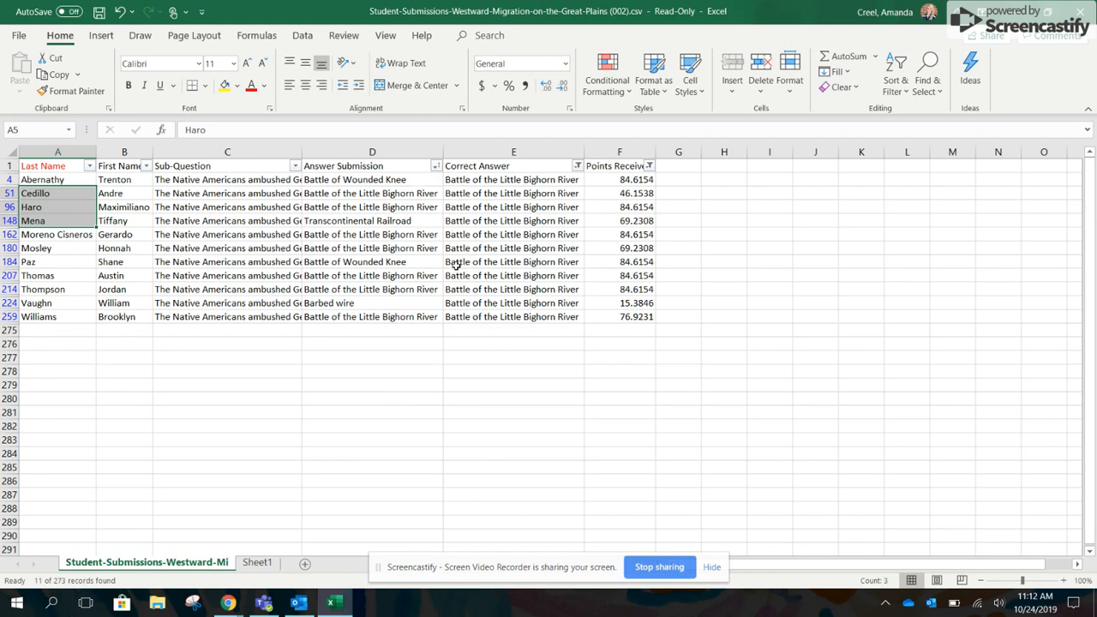
Colour the font red for the submitted answers Battle of Wounded Knee (both), Transcontinental Railroad and Barbed wire
{"action": "left_click", "coordinate": [385, 182]}
{"action": "left_click", "coordinate": [382, 221], "text": "ctrl"}
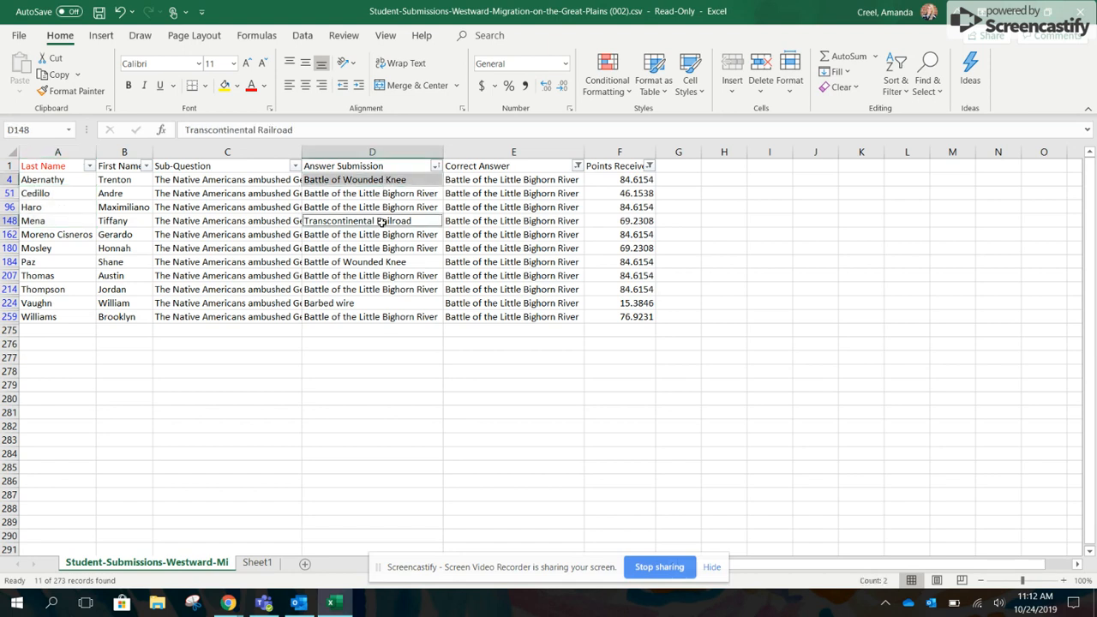
{"action": "left_click", "coordinate": [375, 262], "text": "ctrl"}
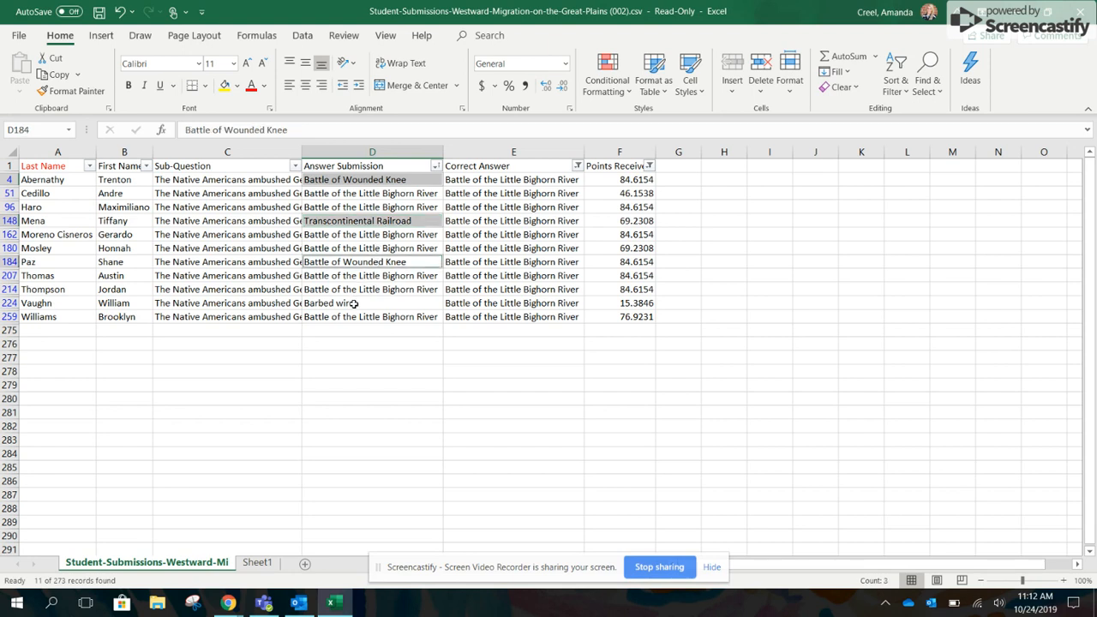
{"action": "left_click", "coordinate": [353, 303], "text": "ctrl"}
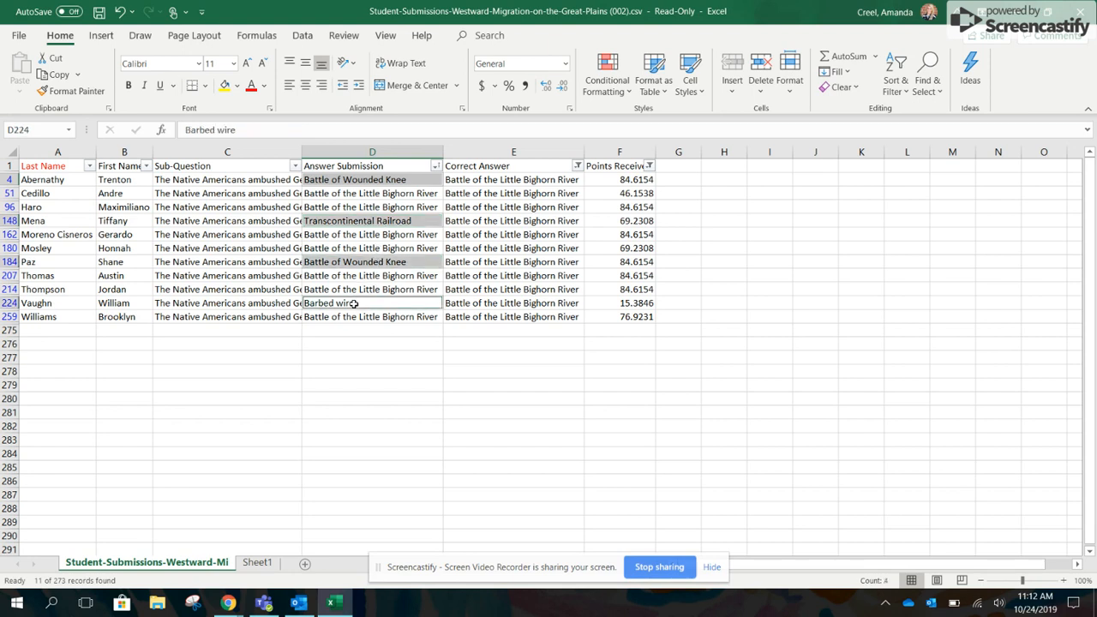
{"action": "left_click", "coordinate": [251, 88]}
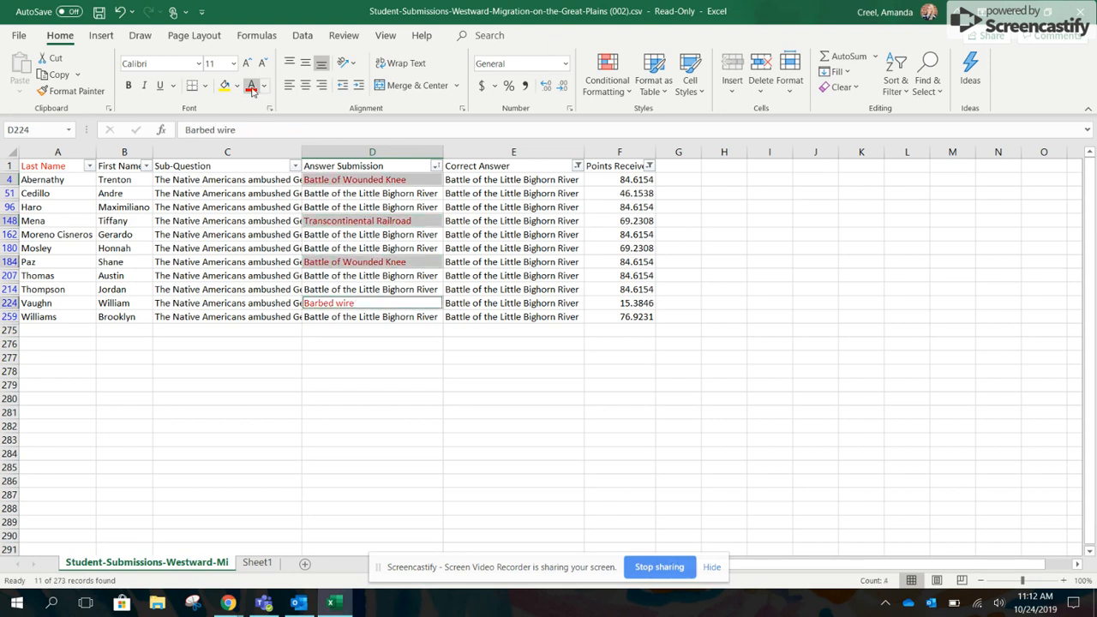
Sort the Answer Submission column by font color with the red answers first
{"action": "left_click", "coordinate": [436, 165]}
{"action": "mouse_move", "coordinate": [405, 218]}
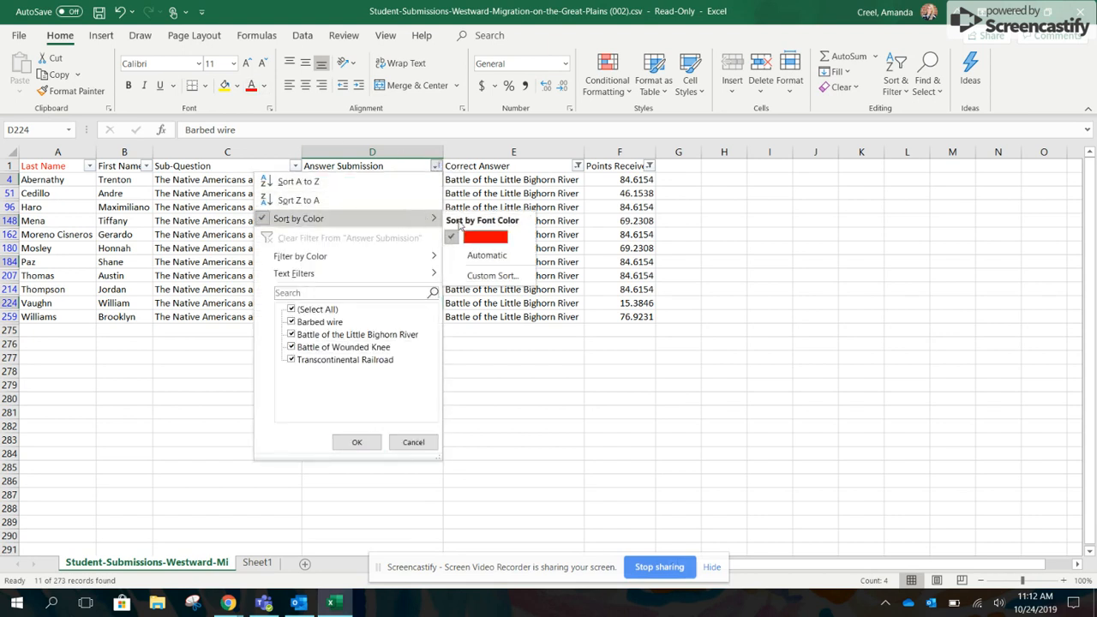
{"action": "left_click", "coordinate": [475, 237]}
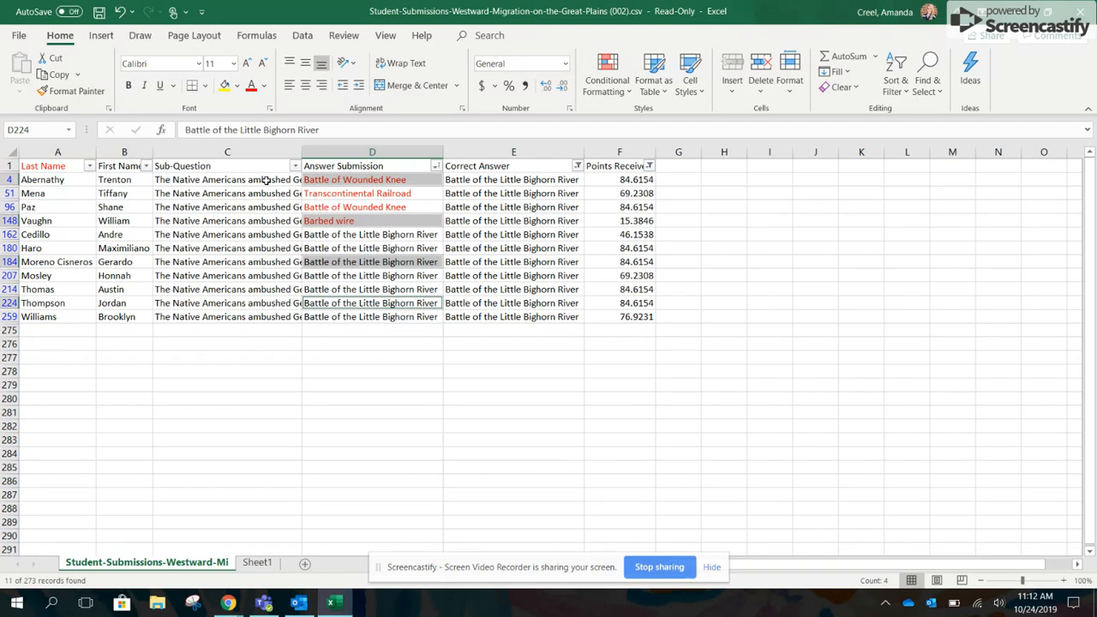
Copy the last names of the four students with red answers into Sheet1, starting at cell B2
{"action": "left_click", "coordinate": [78, 180]}
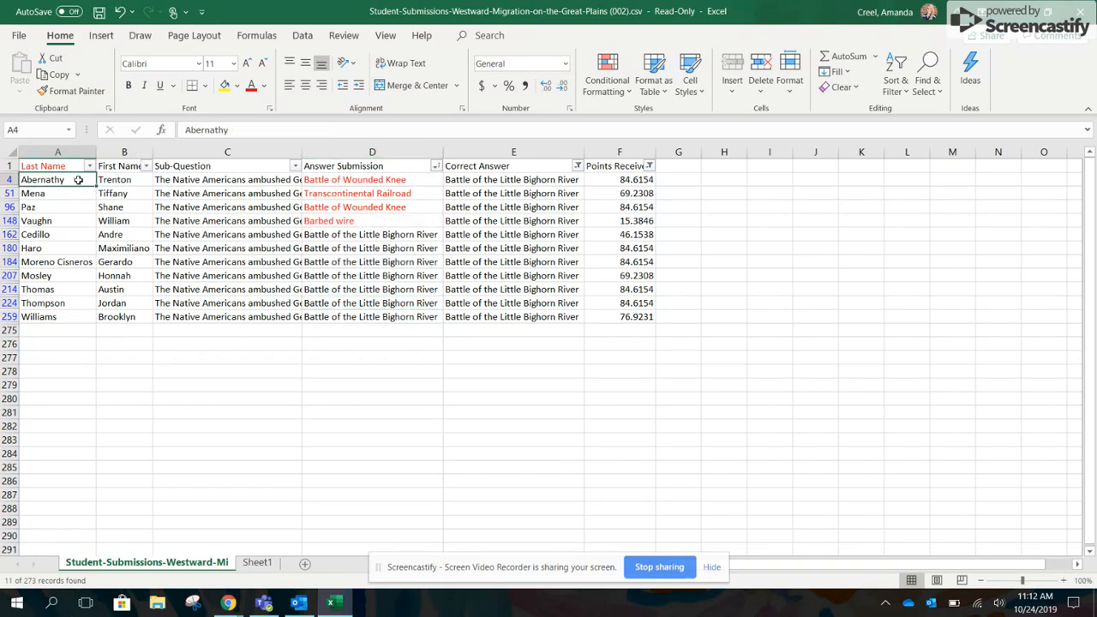
{"action": "left_click_drag", "start_coordinate": [78, 180], "coordinate": [78, 217]}
{"action": "key", "text": "ctrl+c"}
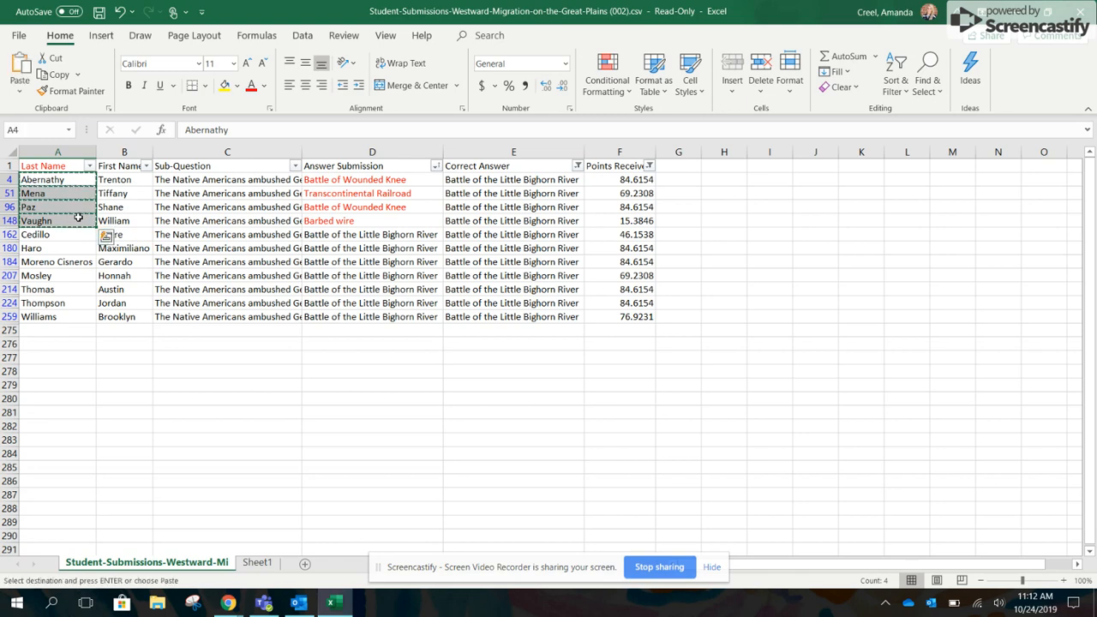
{"action": "left_click", "coordinate": [257, 563]}
{"action": "left_click", "coordinate": [132, 185]}
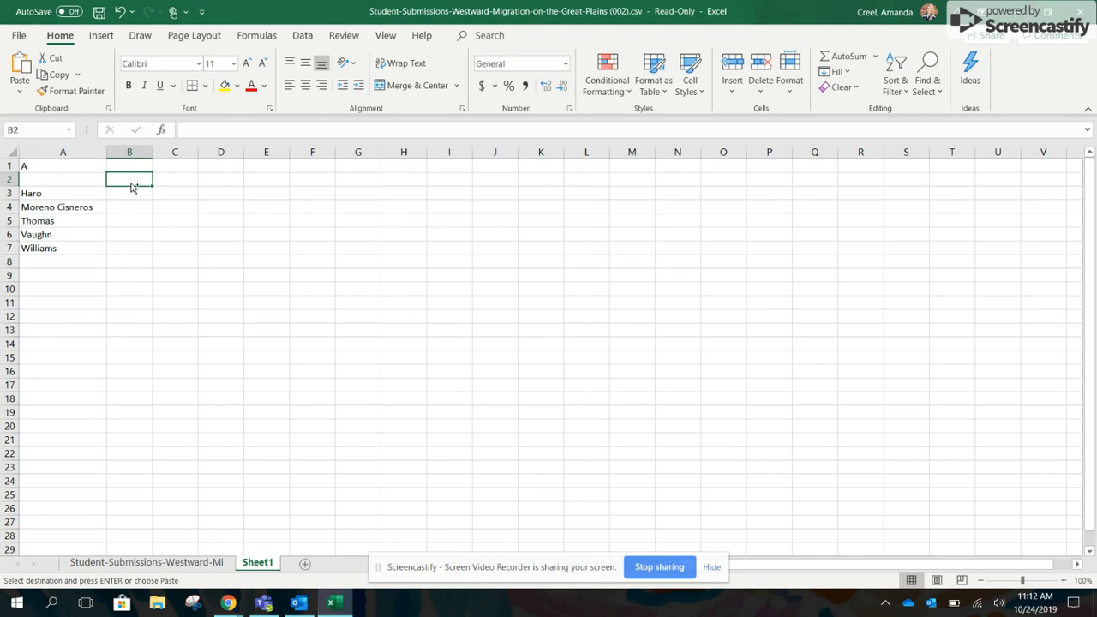
{"action": "key", "text": "ctrl+v"}
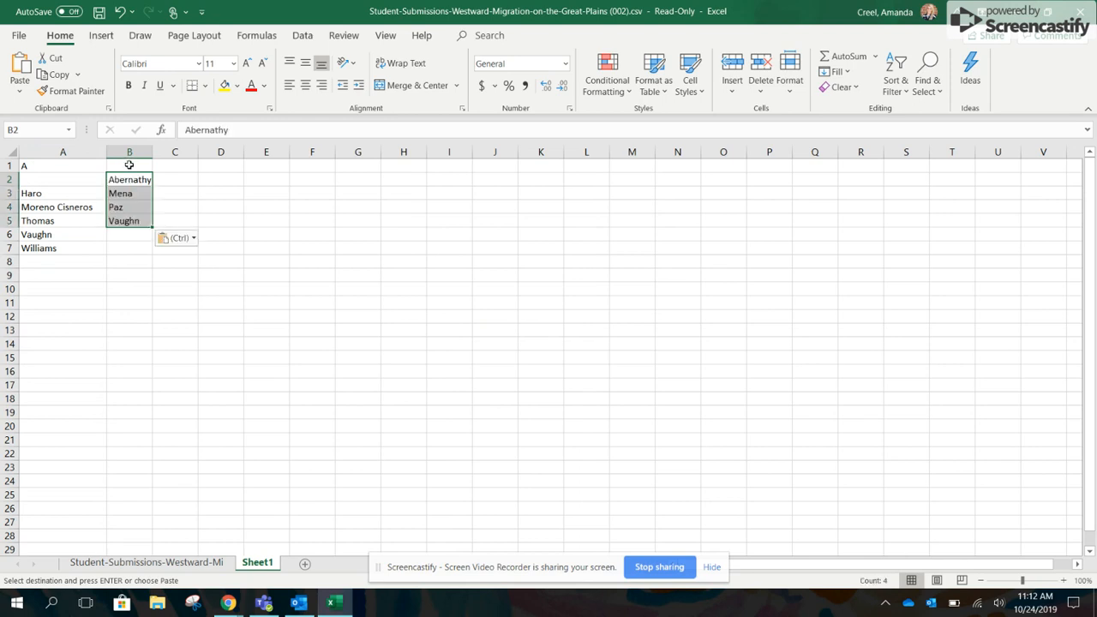
Enter the bold heading "B" in cell B1 and move the four names below it to start at cell B3
{"action": "left_click", "coordinate": [128, 164]}
{"action": "key", "text": "ctrl+b"}
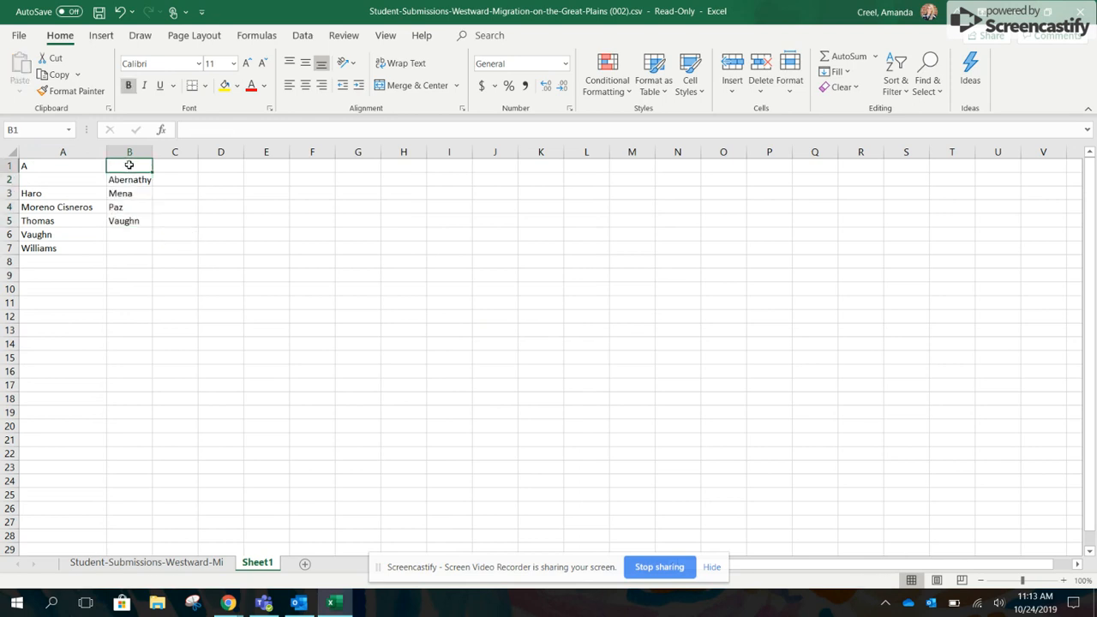
{"action": "key", "text": "ctrl+b"}
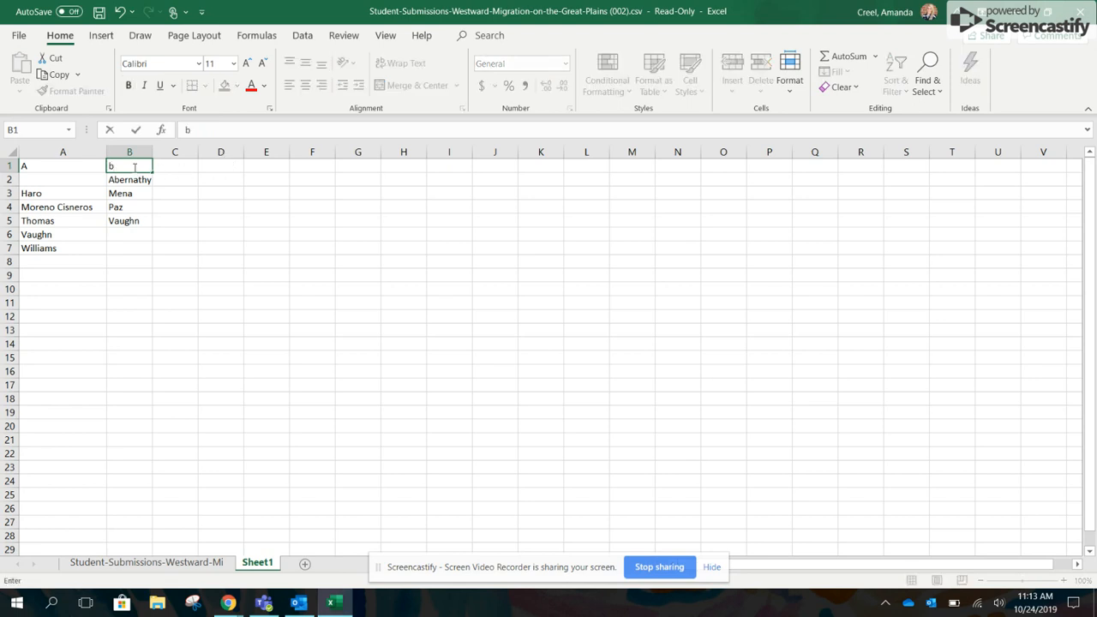
{"action": "key", "text": "ctrl+b"}
{"action": "left_click_drag", "start_coordinate": [128, 181], "coordinate": [121, 221]}
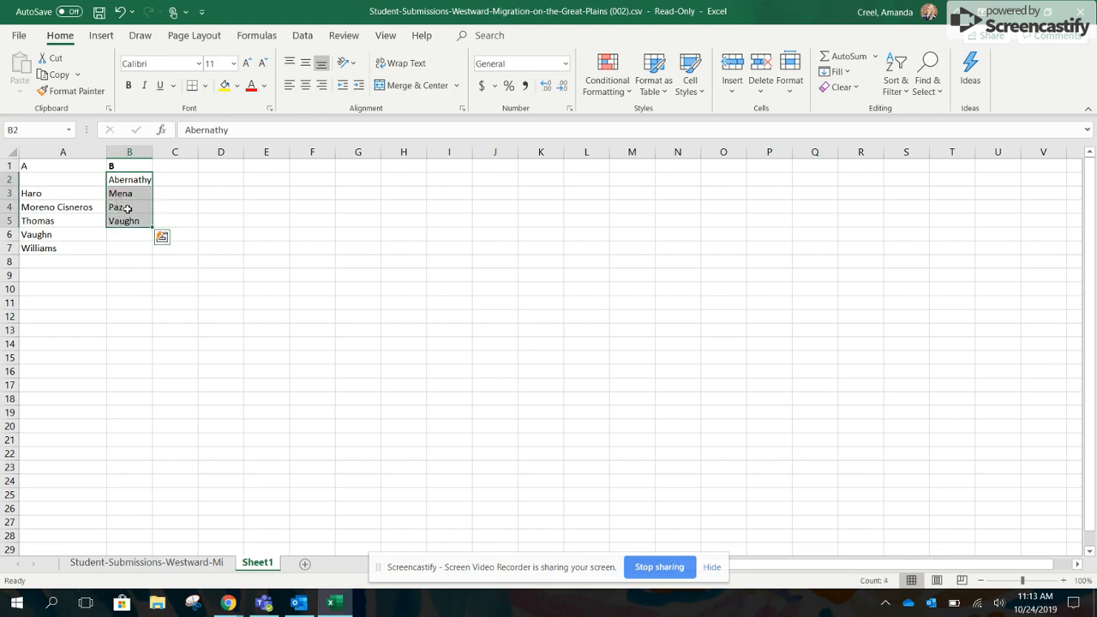
{"action": "left_click_drag", "start_coordinate": [135, 178], "coordinate": [134, 195]}
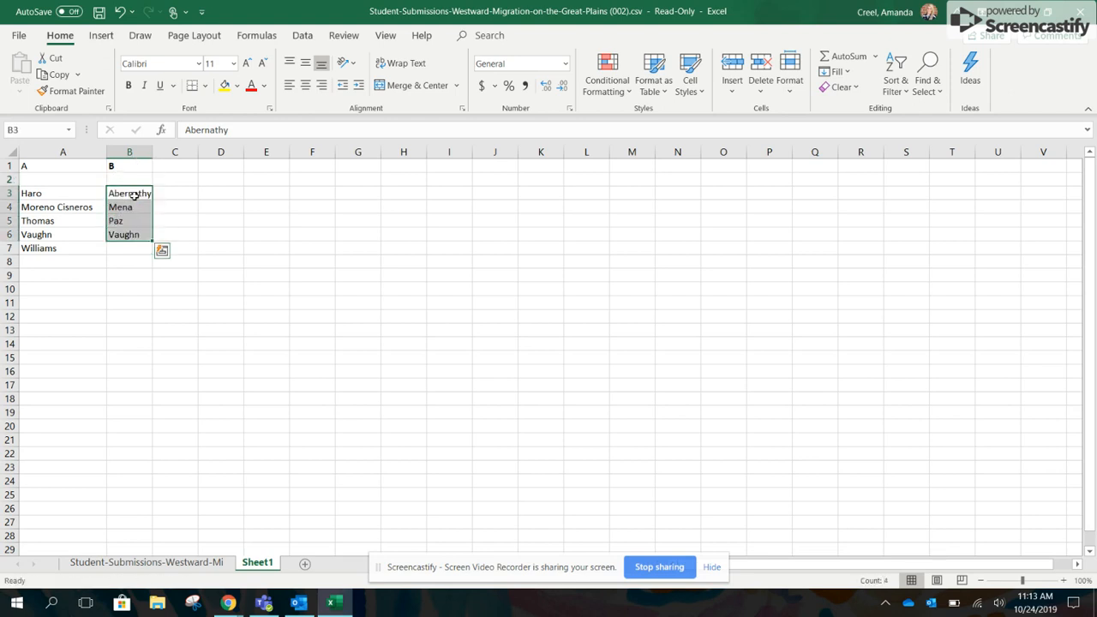
Back on the submissions sheet, change the Correct Answer filter to show only The Homestead Act
{"action": "left_click", "coordinate": [152, 568]}
{"action": "left_click", "coordinate": [578, 165]}
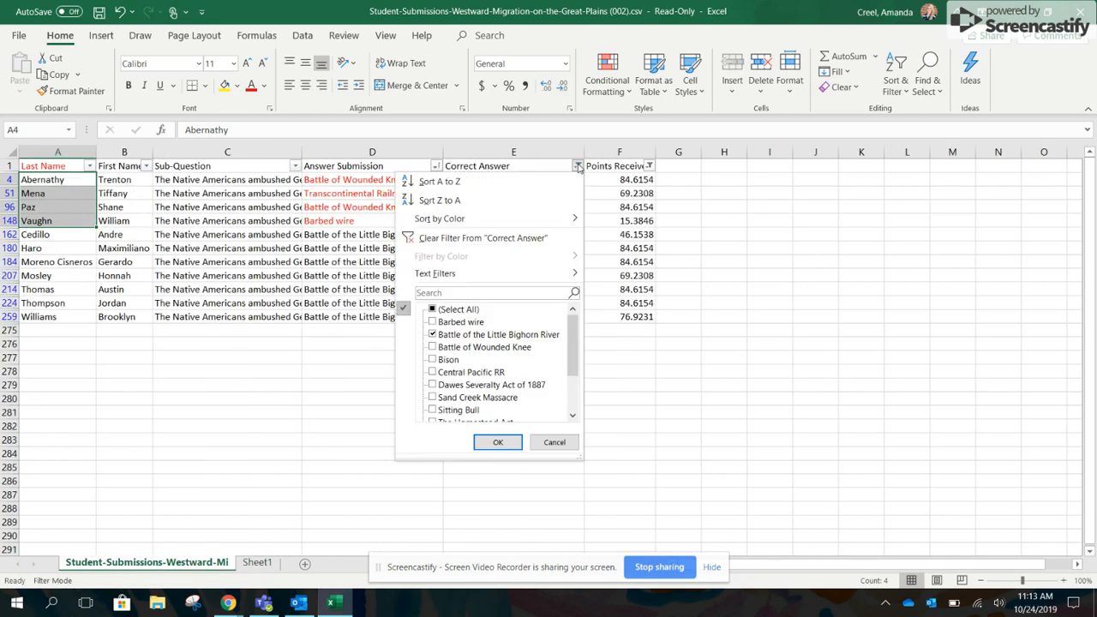
{"action": "left_click", "coordinate": [432, 335]}
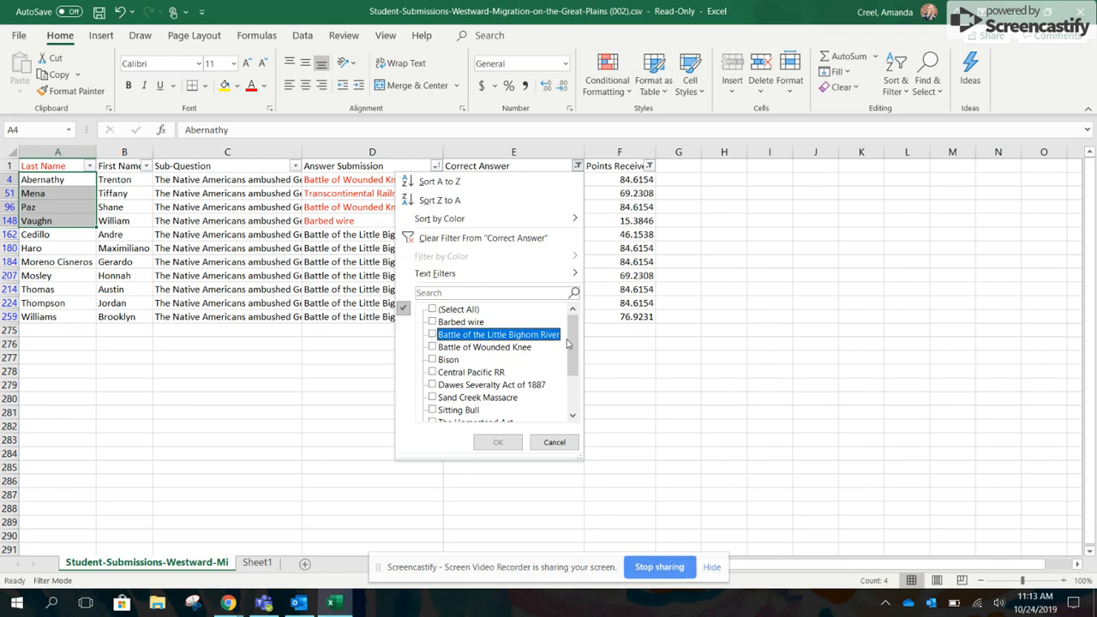
{"action": "left_click_drag", "start_coordinate": [570, 344], "coordinate": [571, 370]}
{"action": "left_click", "coordinate": [454, 373]}
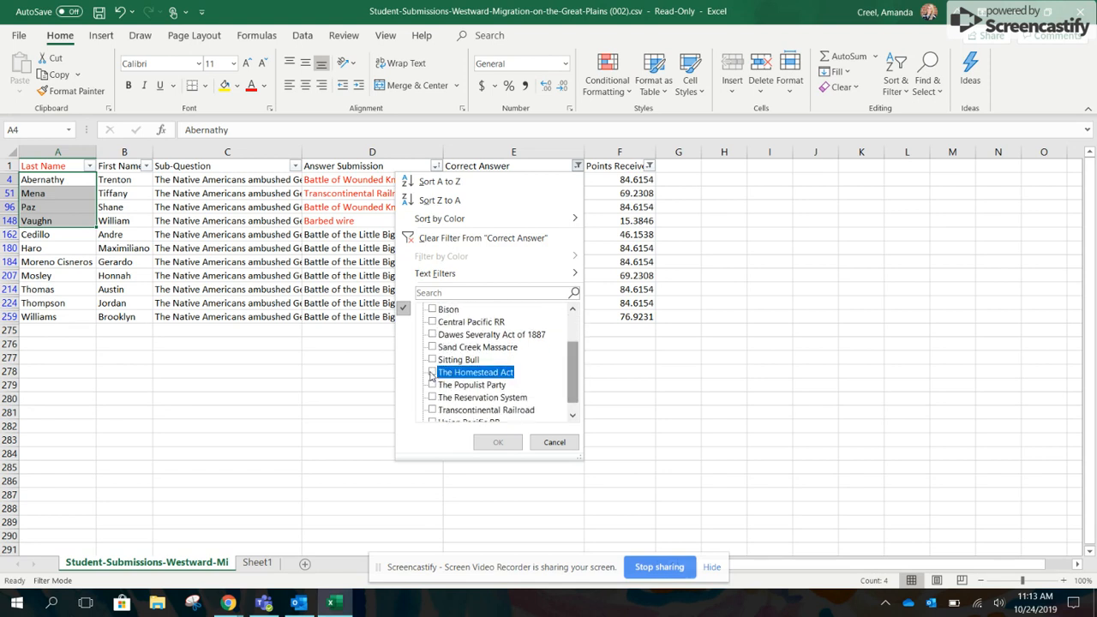
{"action": "left_click", "coordinate": [479, 441]}
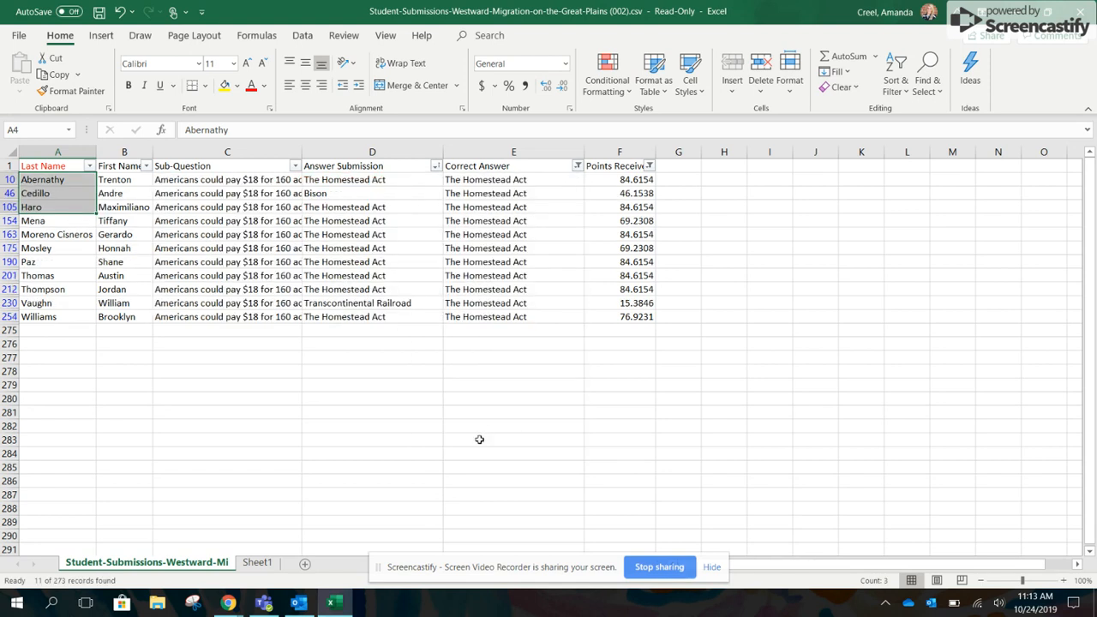
Colour the submitted answers Bison and Transcontinental Railroad red and sort Answer Submission by red font color
{"action": "left_click", "coordinate": [334, 194]}
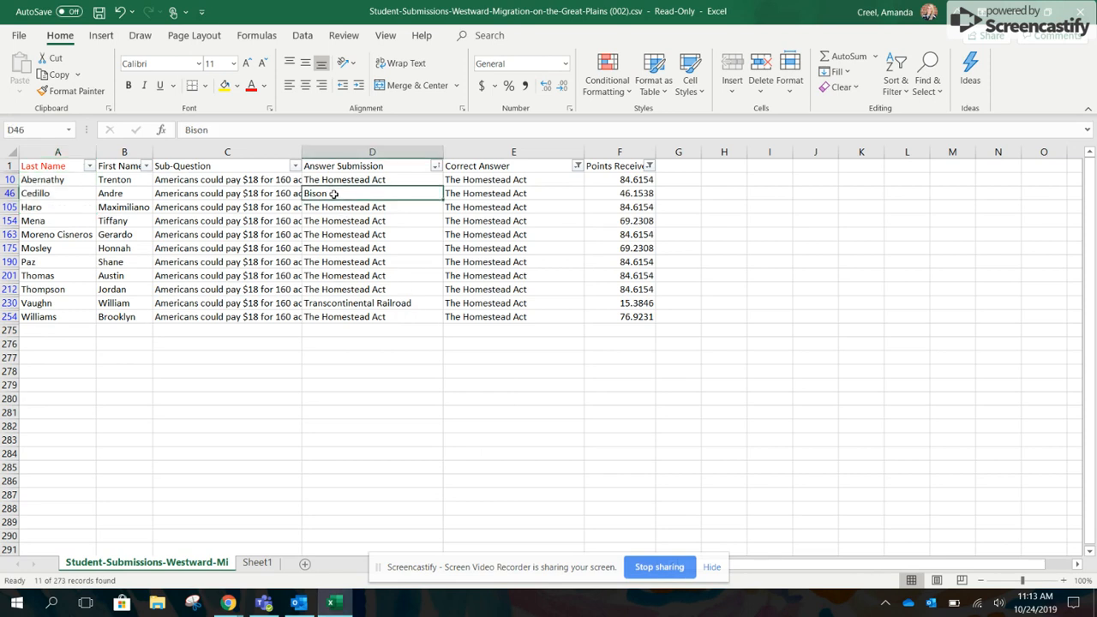
{"action": "left_click", "coordinate": [363, 302], "text": "ctrl"}
{"action": "left_click", "coordinate": [251, 85]}
{"action": "left_click", "coordinate": [435, 165]}
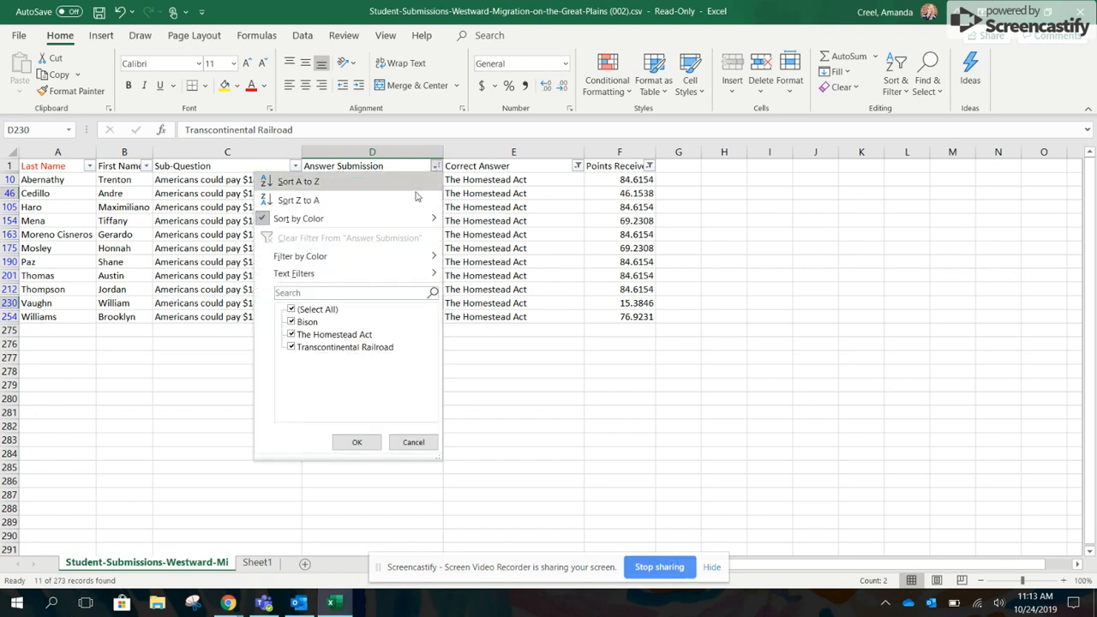
{"action": "mouse_move", "coordinate": [343, 219]}
{"action": "left_click", "coordinate": [477, 240]}
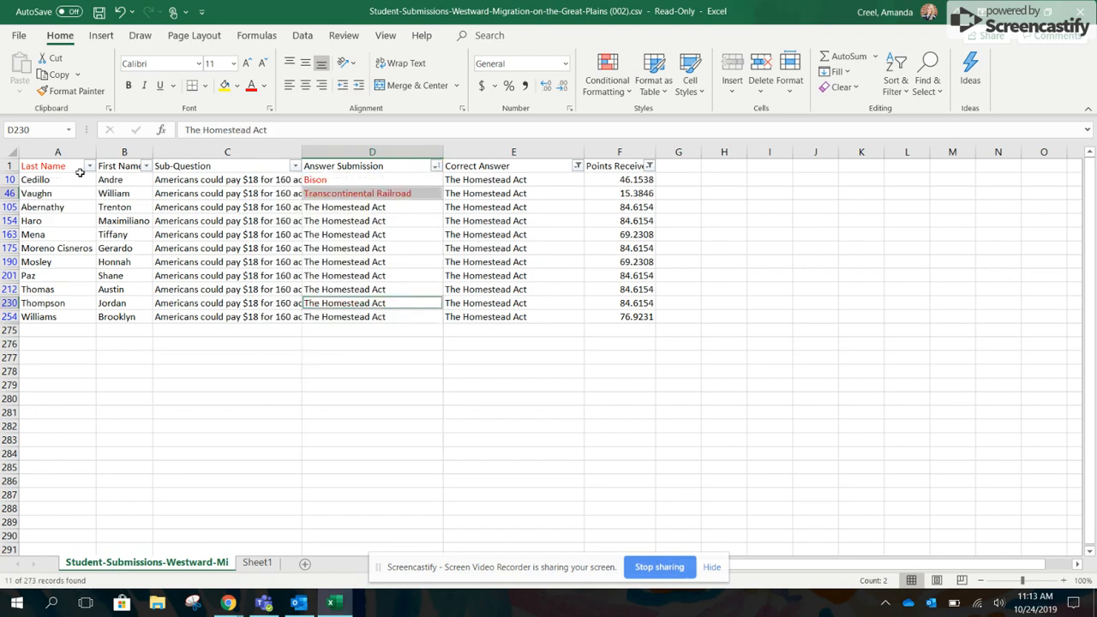
Copy the last names of the two students with red answers into Sheet1, starting at cell C3
{"action": "left_click_drag", "start_coordinate": [64, 180], "coordinate": [63, 197]}
{"action": "key", "text": "ctrl+c"}
{"action": "left_click", "coordinate": [259, 563]}
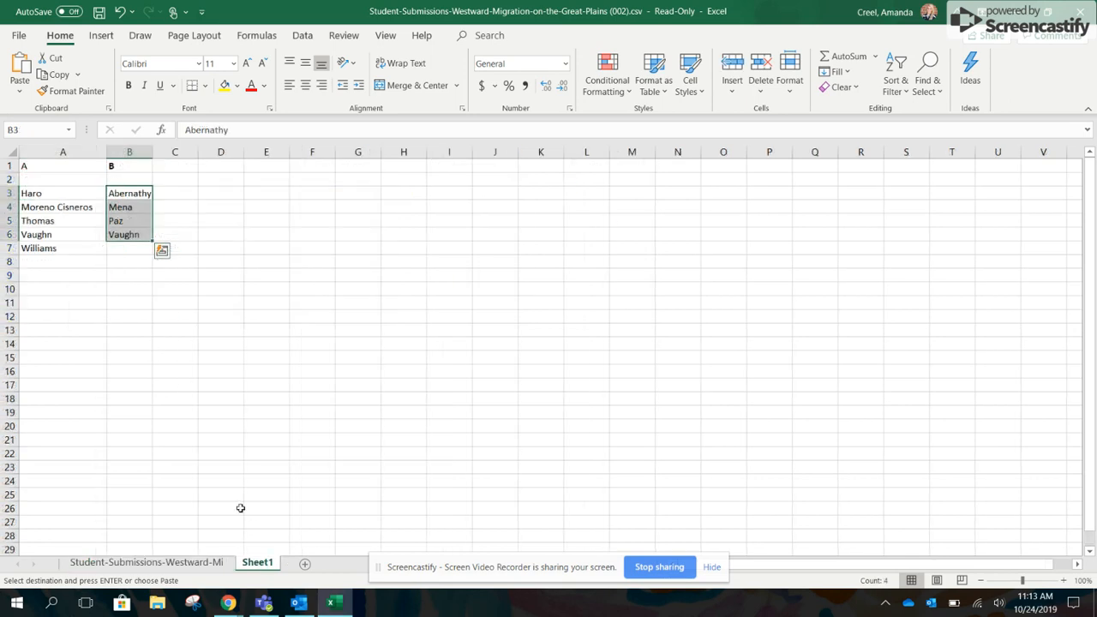
{"action": "left_click", "coordinate": [179, 195]}
{"action": "key", "text": "ctrl+v"}
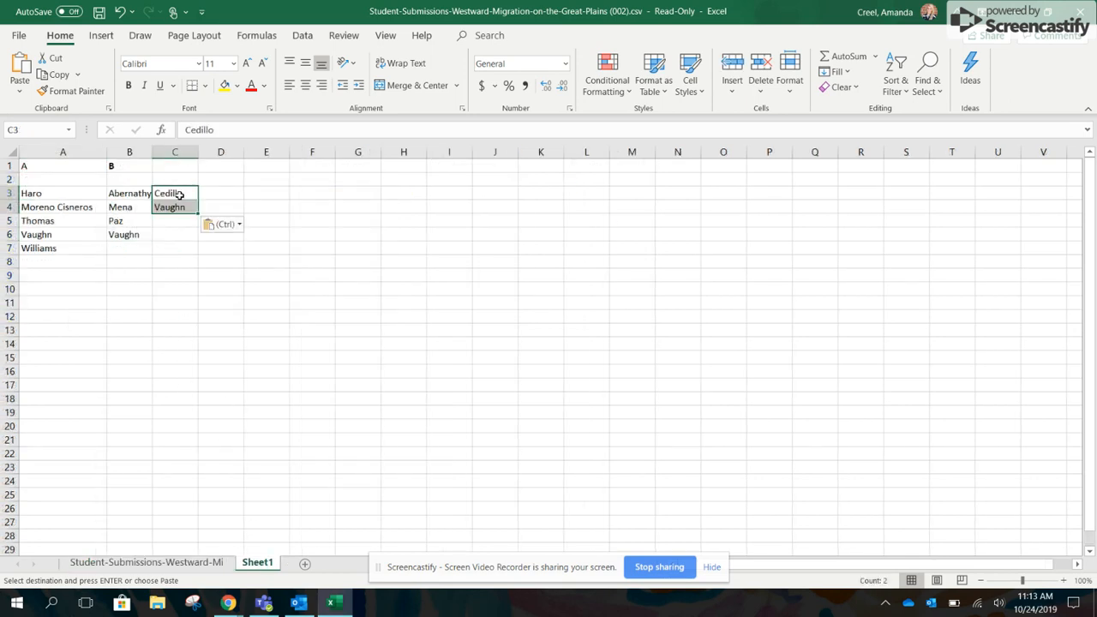
Enter the heading "C" in cell C1 above the two copied names
{"action": "left_click", "coordinate": [180, 163]}
{"action": "key", "text": "ctrl+c"}
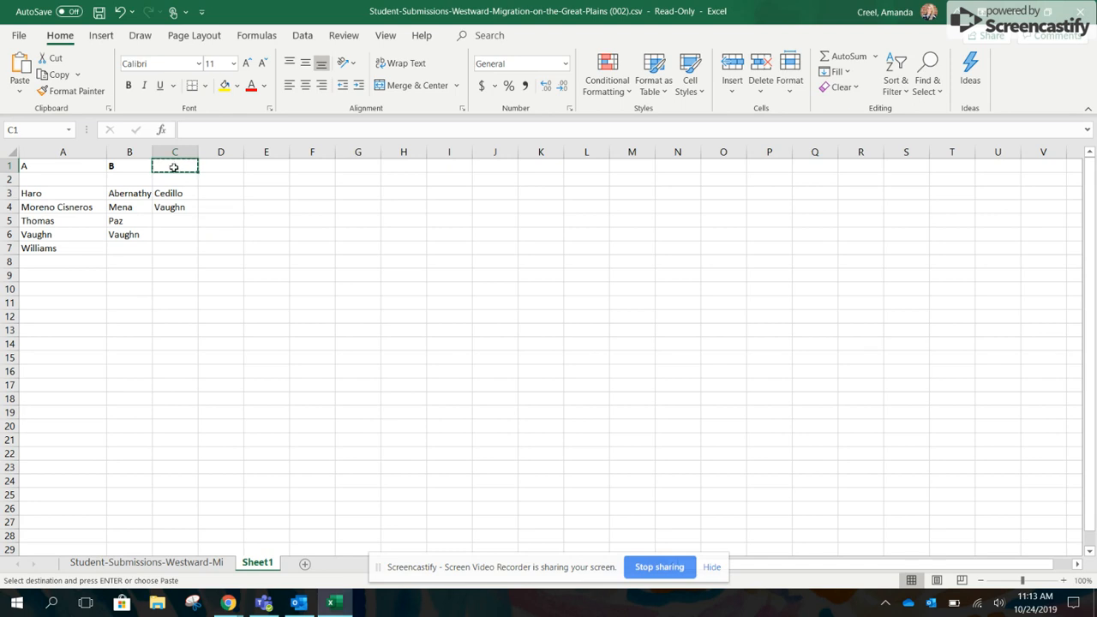
{"action": "key", "text": "Escape"}
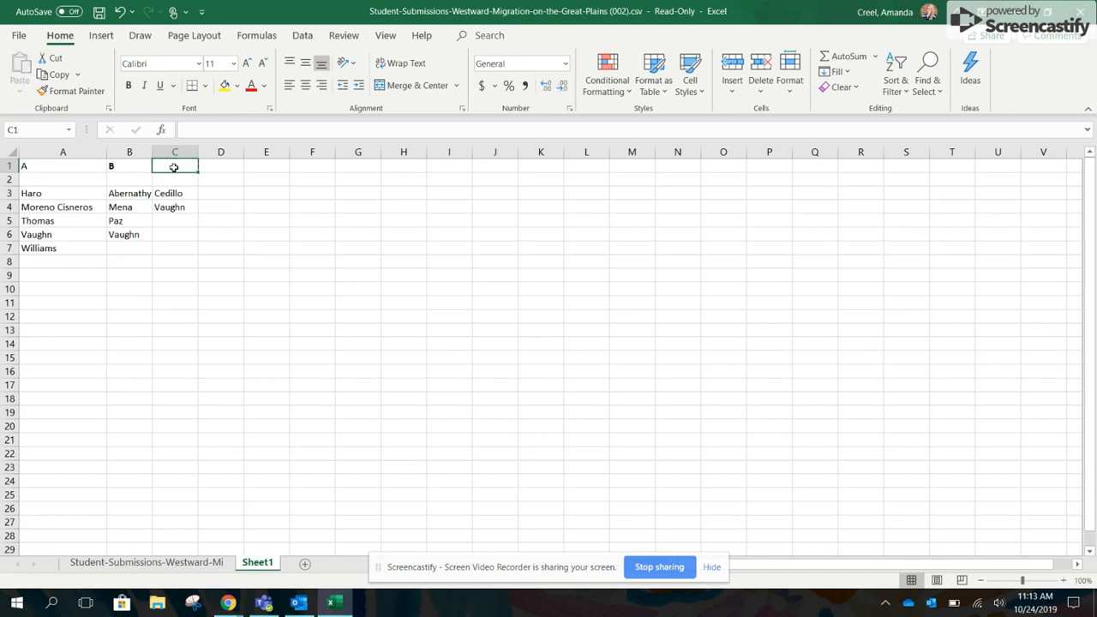
{"action": "type", "text": "C"}
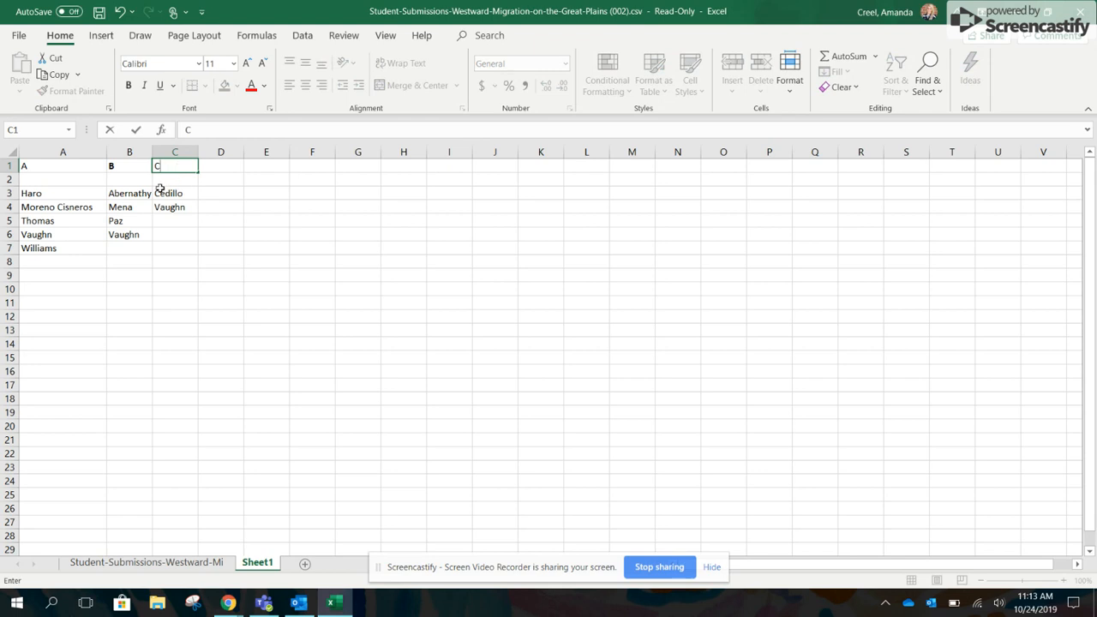
On the submissions sheet, set the Correct Answer filter to show all answers again
{"action": "left_click", "coordinate": [154, 563]}
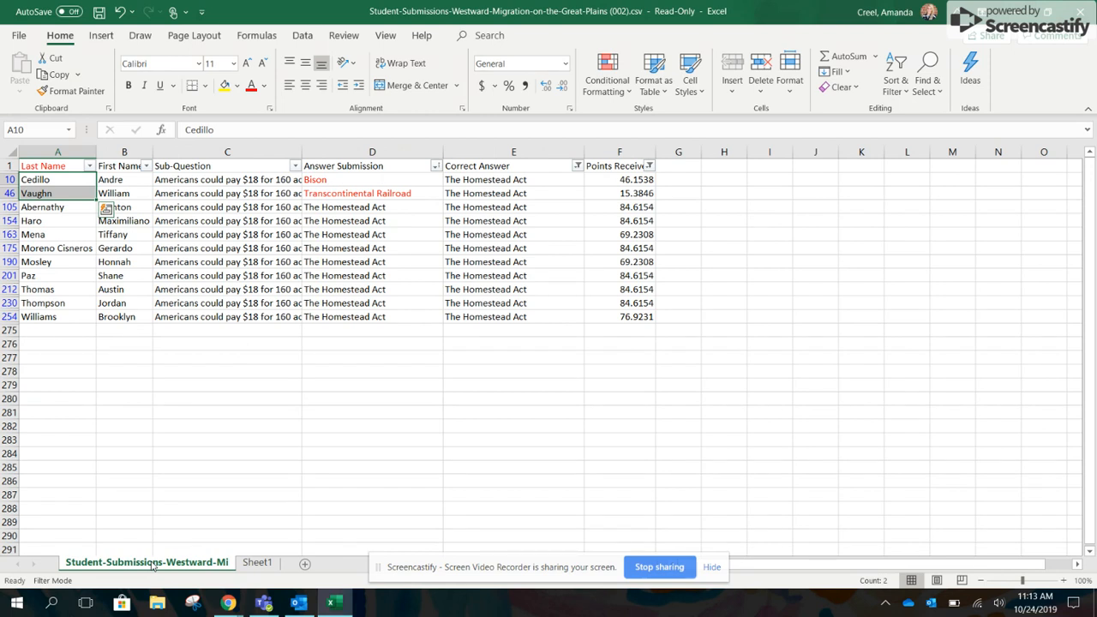
{"action": "left_click", "coordinate": [435, 166]}
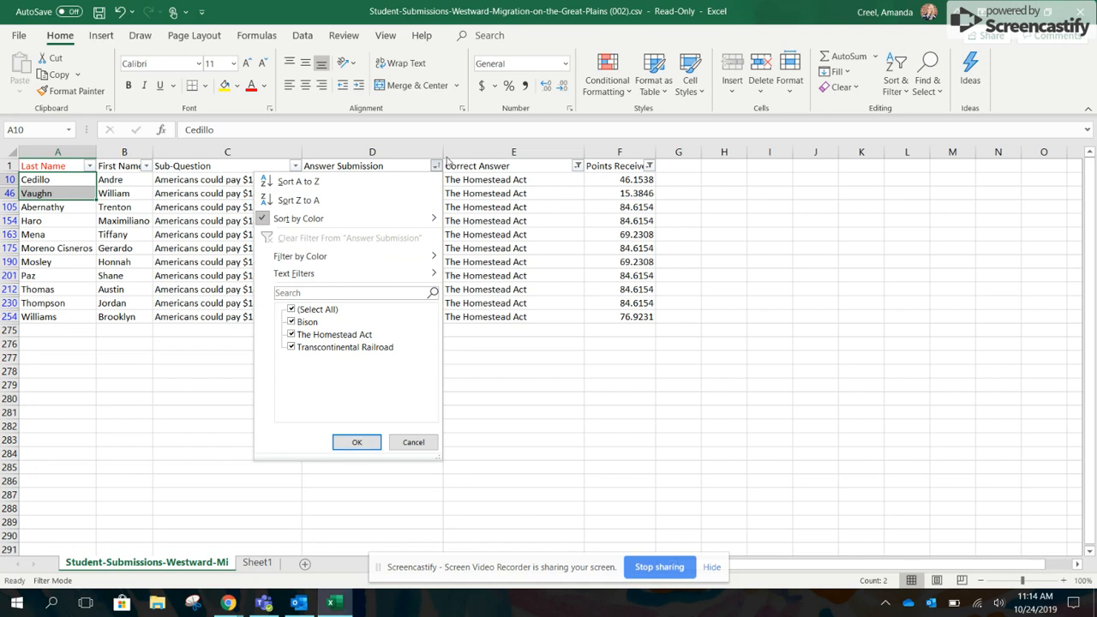
{"action": "left_click", "coordinate": [577, 167]}
{"action": "left_click", "coordinate": [576, 166]}
{"action": "left_click", "coordinate": [433, 309]}
{"action": "left_click", "coordinate": [498, 442]}
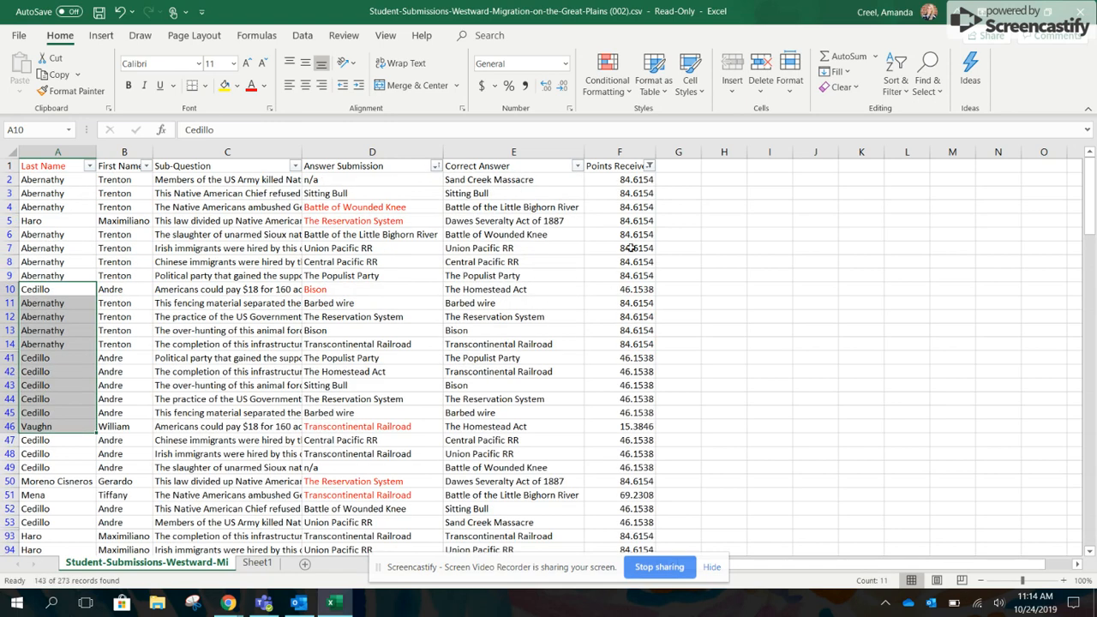
Include the score 100 in the Points Received filter so that every score is shown
{"action": "left_click", "coordinate": [649, 166]}
{"action": "left_click", "coordinate": [504, 385]}
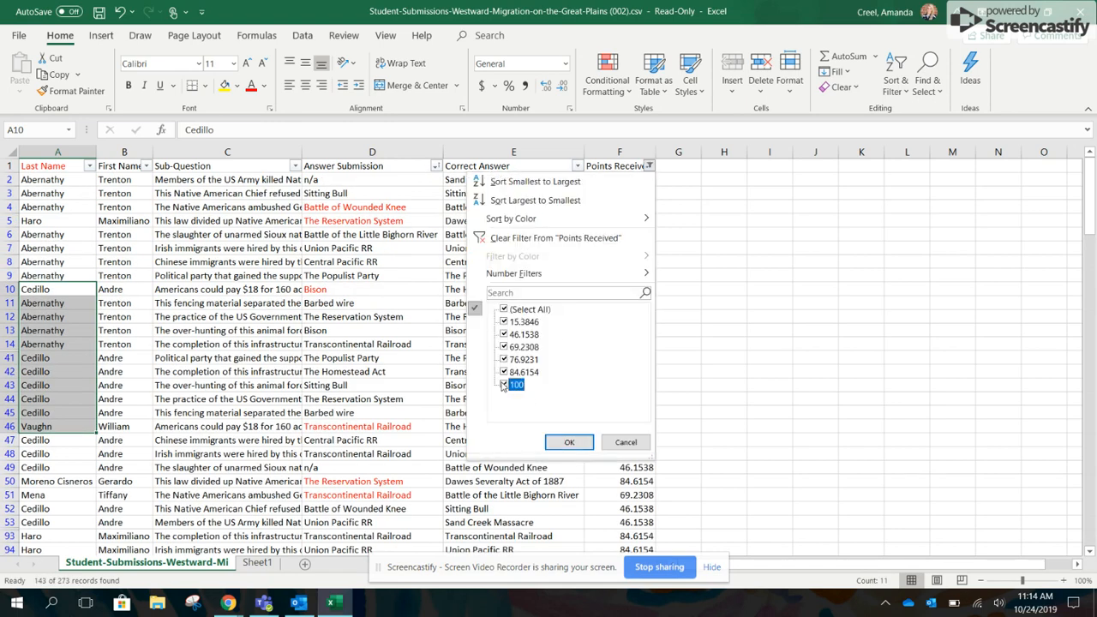
{"action": "left_click", "coordinate": [568, 442]}
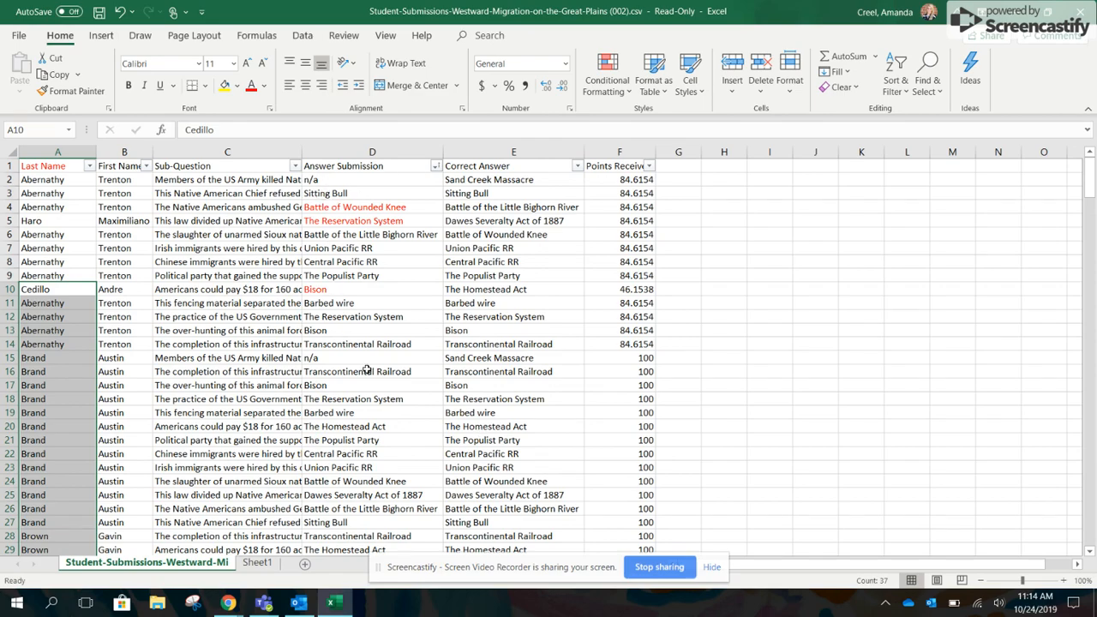
Look through the full submissions list and return to the grouped names on Sheet1
{"action": "scroll", "coordinate": [364, 377], "scroll_direction": "down", "scroll_amount": 8}
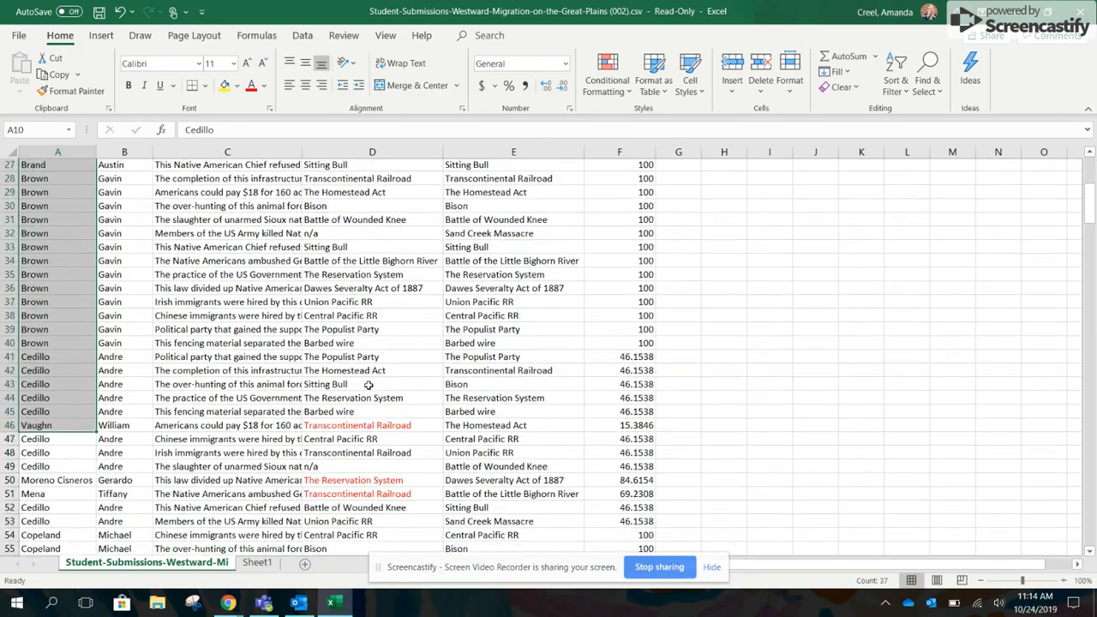
{"action": "scroll", "coordinate": [368, 385], "scroll_direction": "down", "scroll_amount": 3}
{"action": "scroll", "coordinate": [368, 385], "scroll_direction": "up", "scroll_amount": 7}
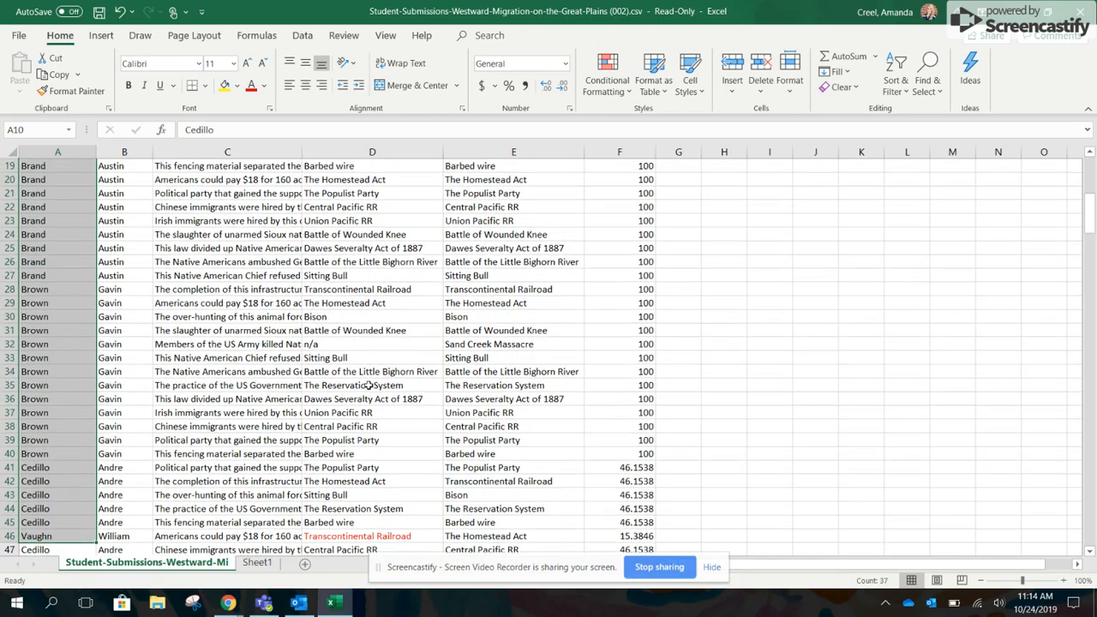
{"action": "left_click", "coordinate": [256, 563]}
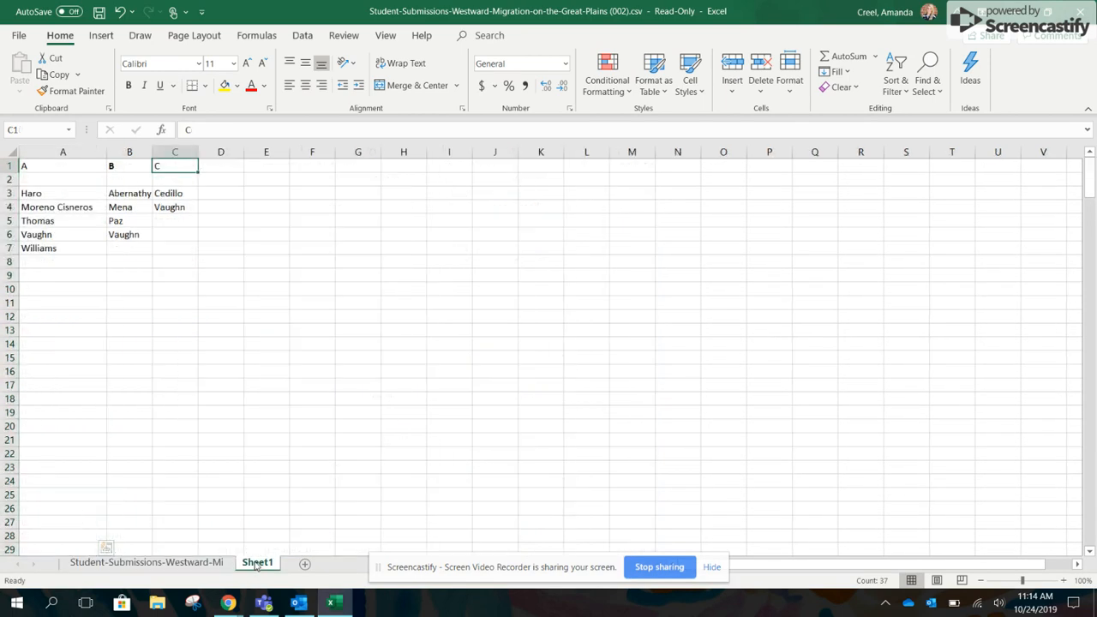